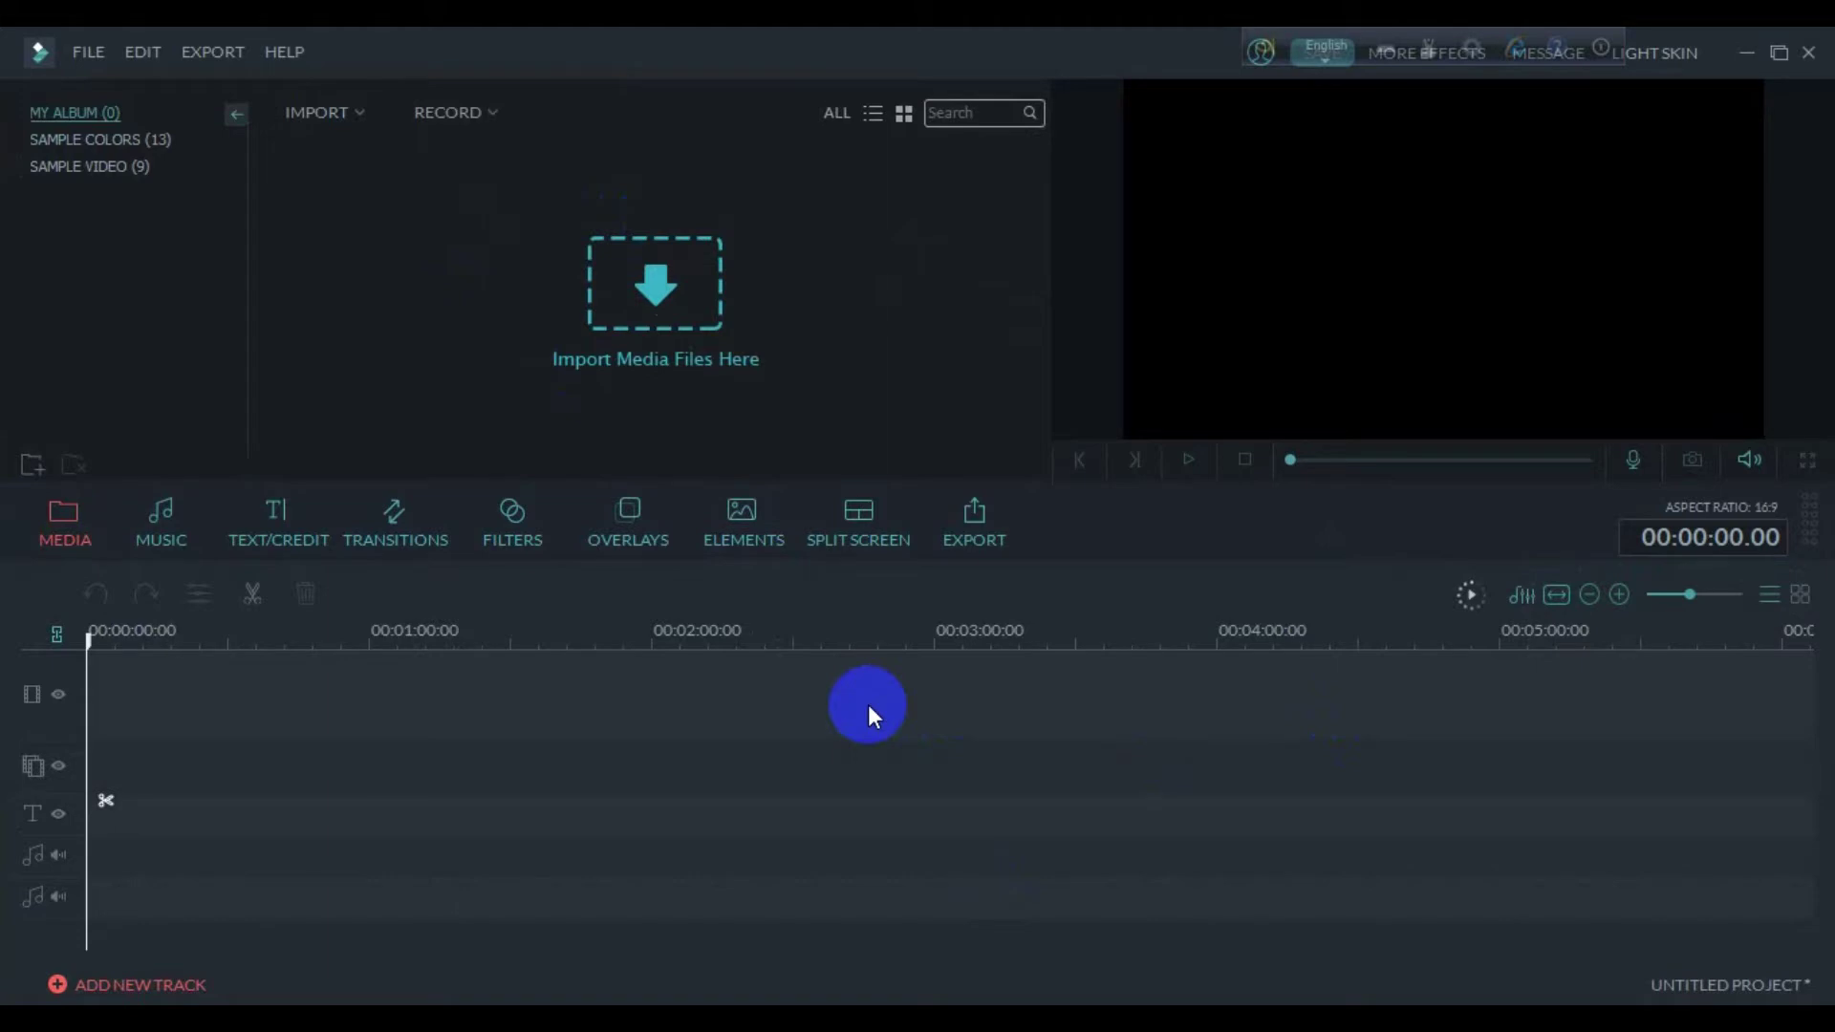
Import videoplayback (1).mp4 from the Downloads folder into the media library
left_click(353, 115)
left_click(355, 145)
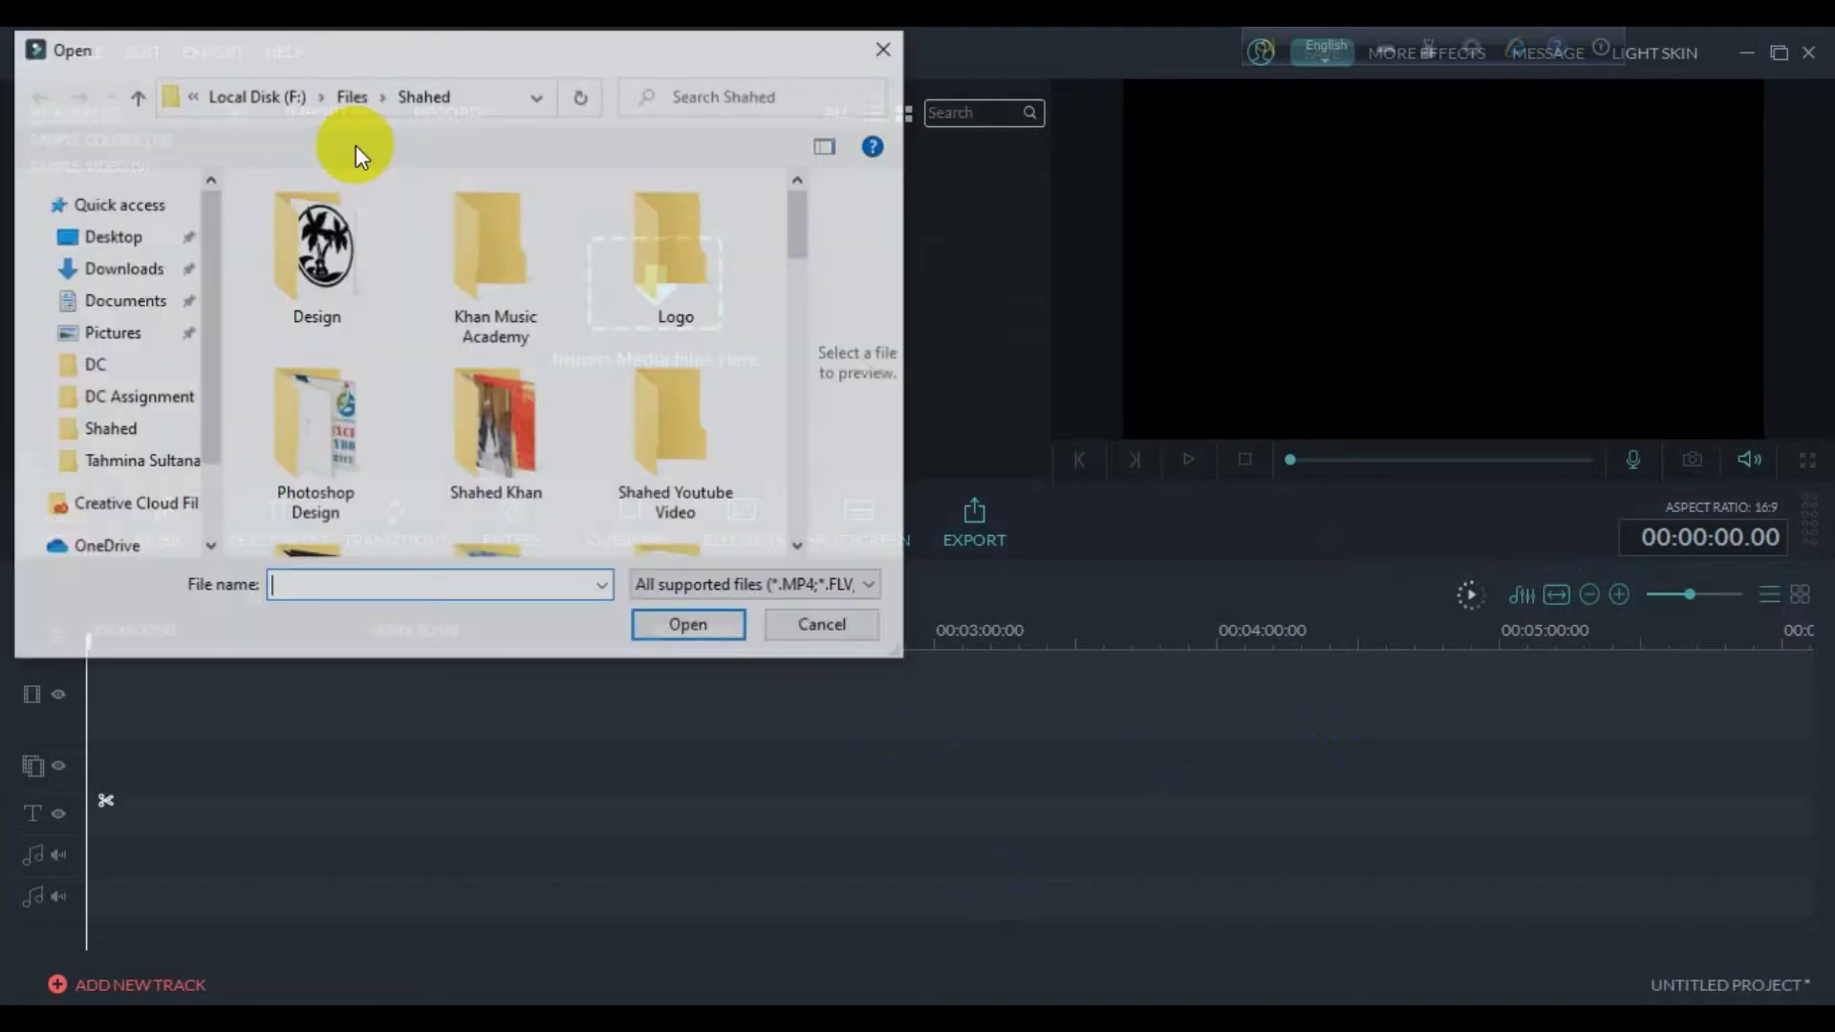
scroll(293, 333, "up", 2)
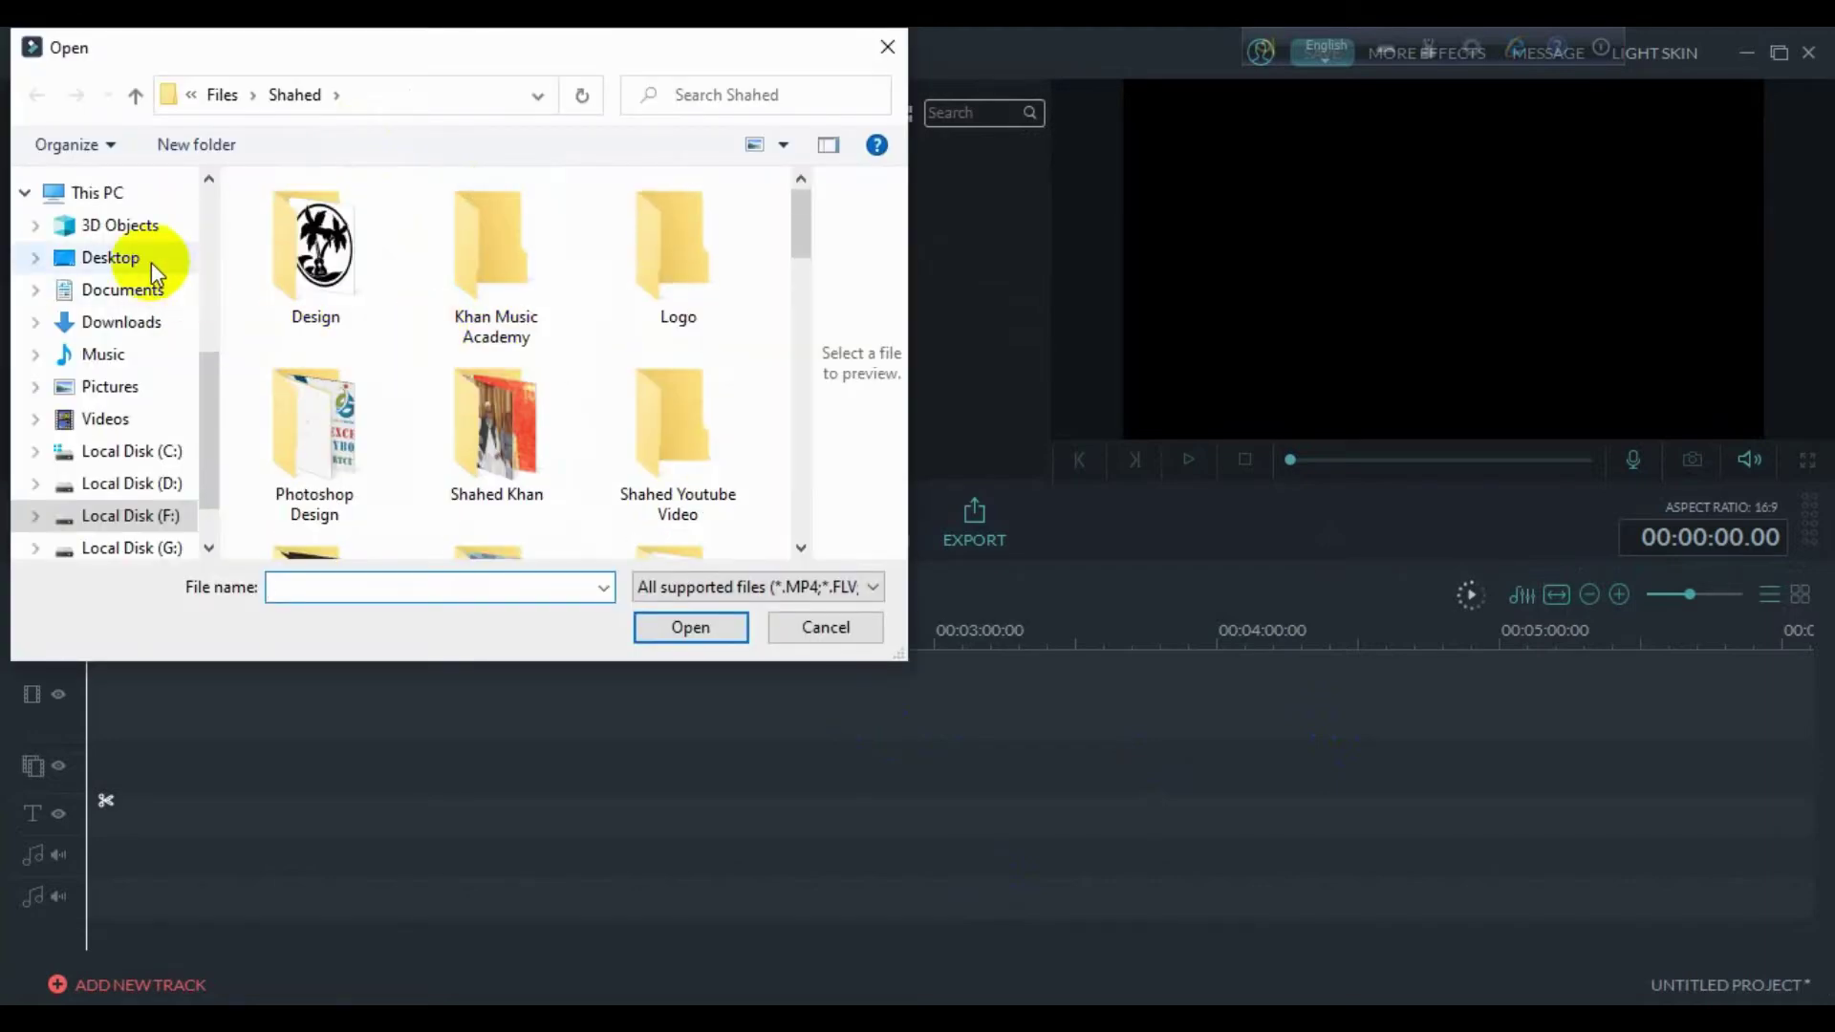
left_click(148, 321)
scroll(631, 407, "down", 3)
scroll(632, 418, "down", 9)
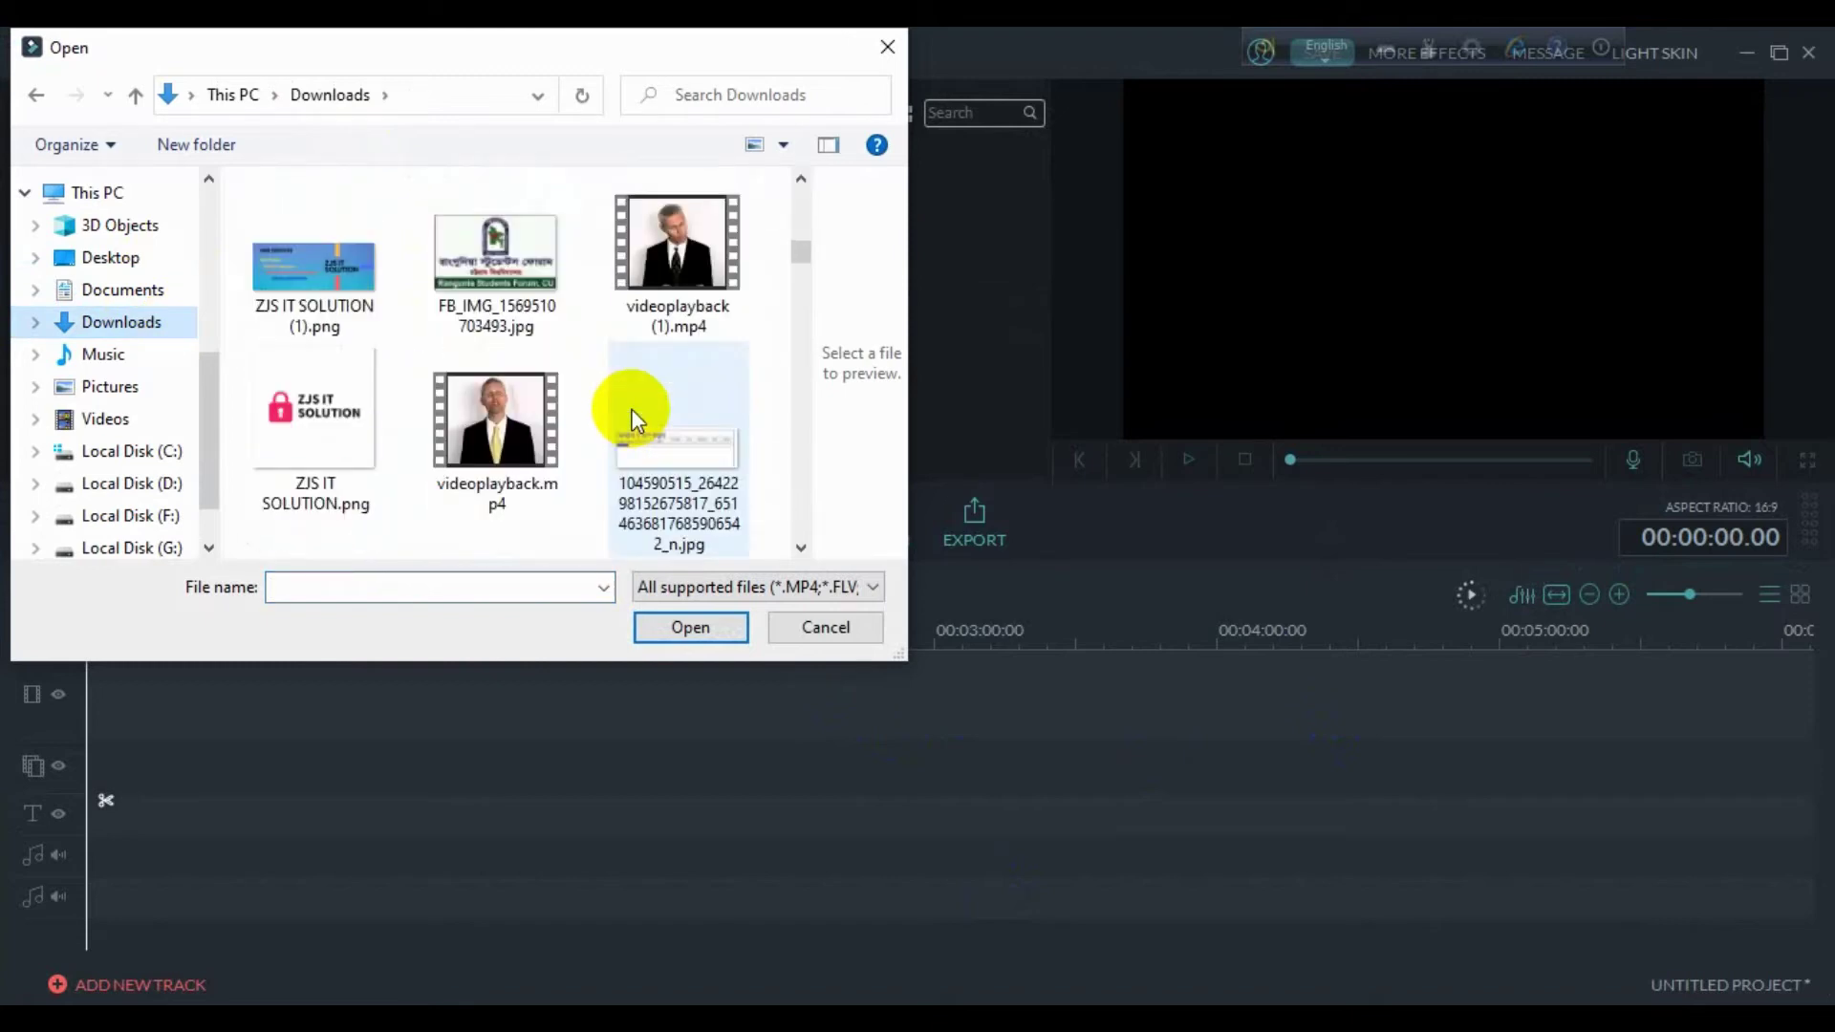
left_click(656, 276)
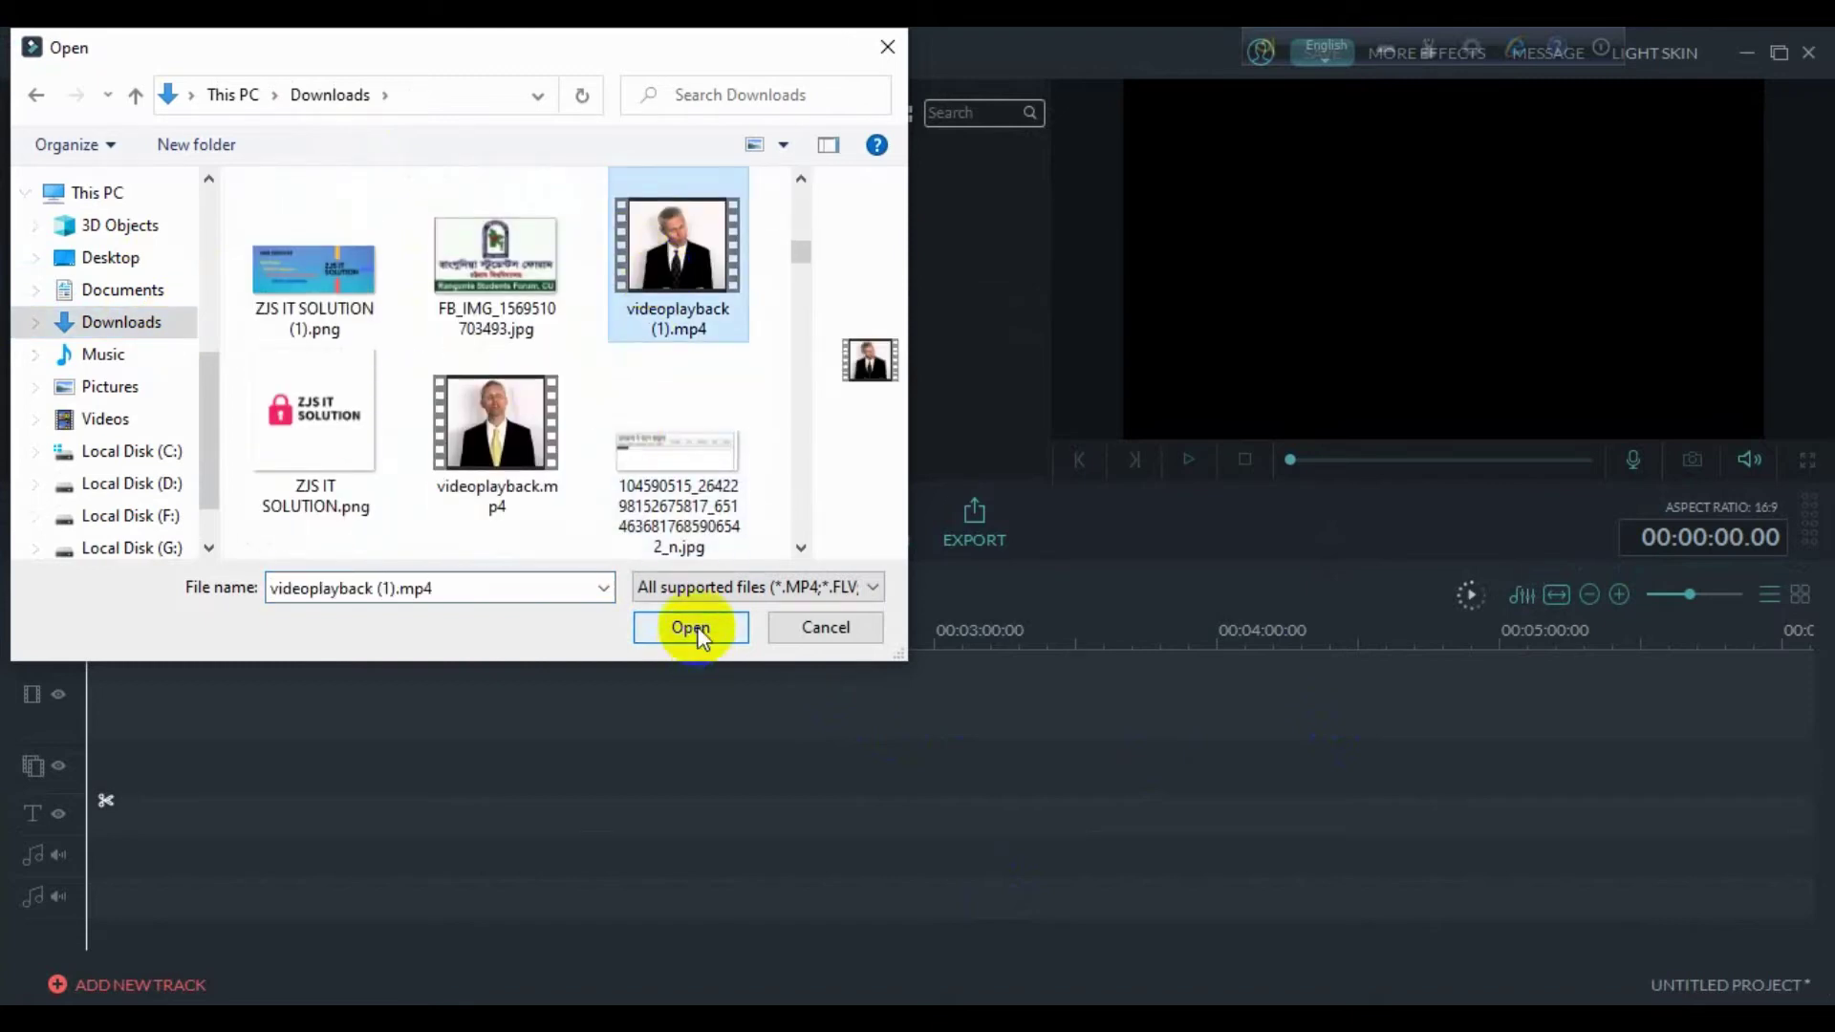
left_click(697, 631)
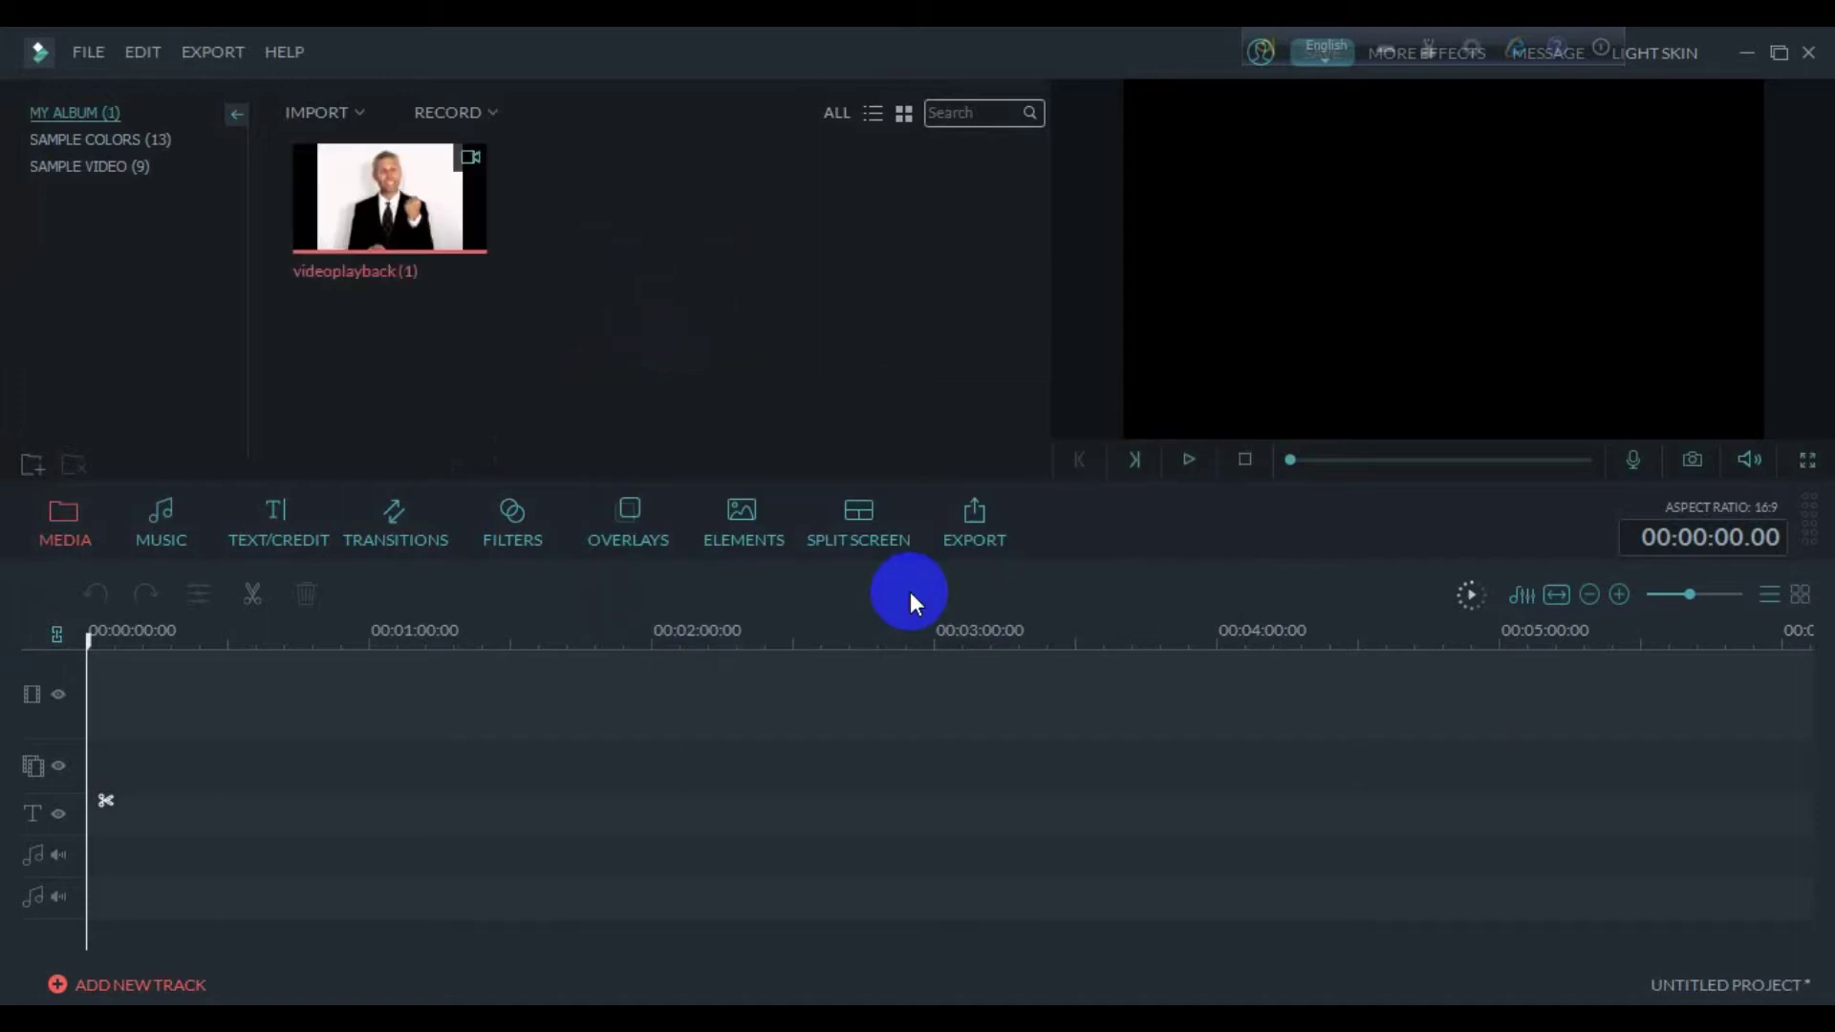
Place the imported clip at the start of the video track and preview its opening seconds, returning the playhead to the beginning
left_click(387, 201)
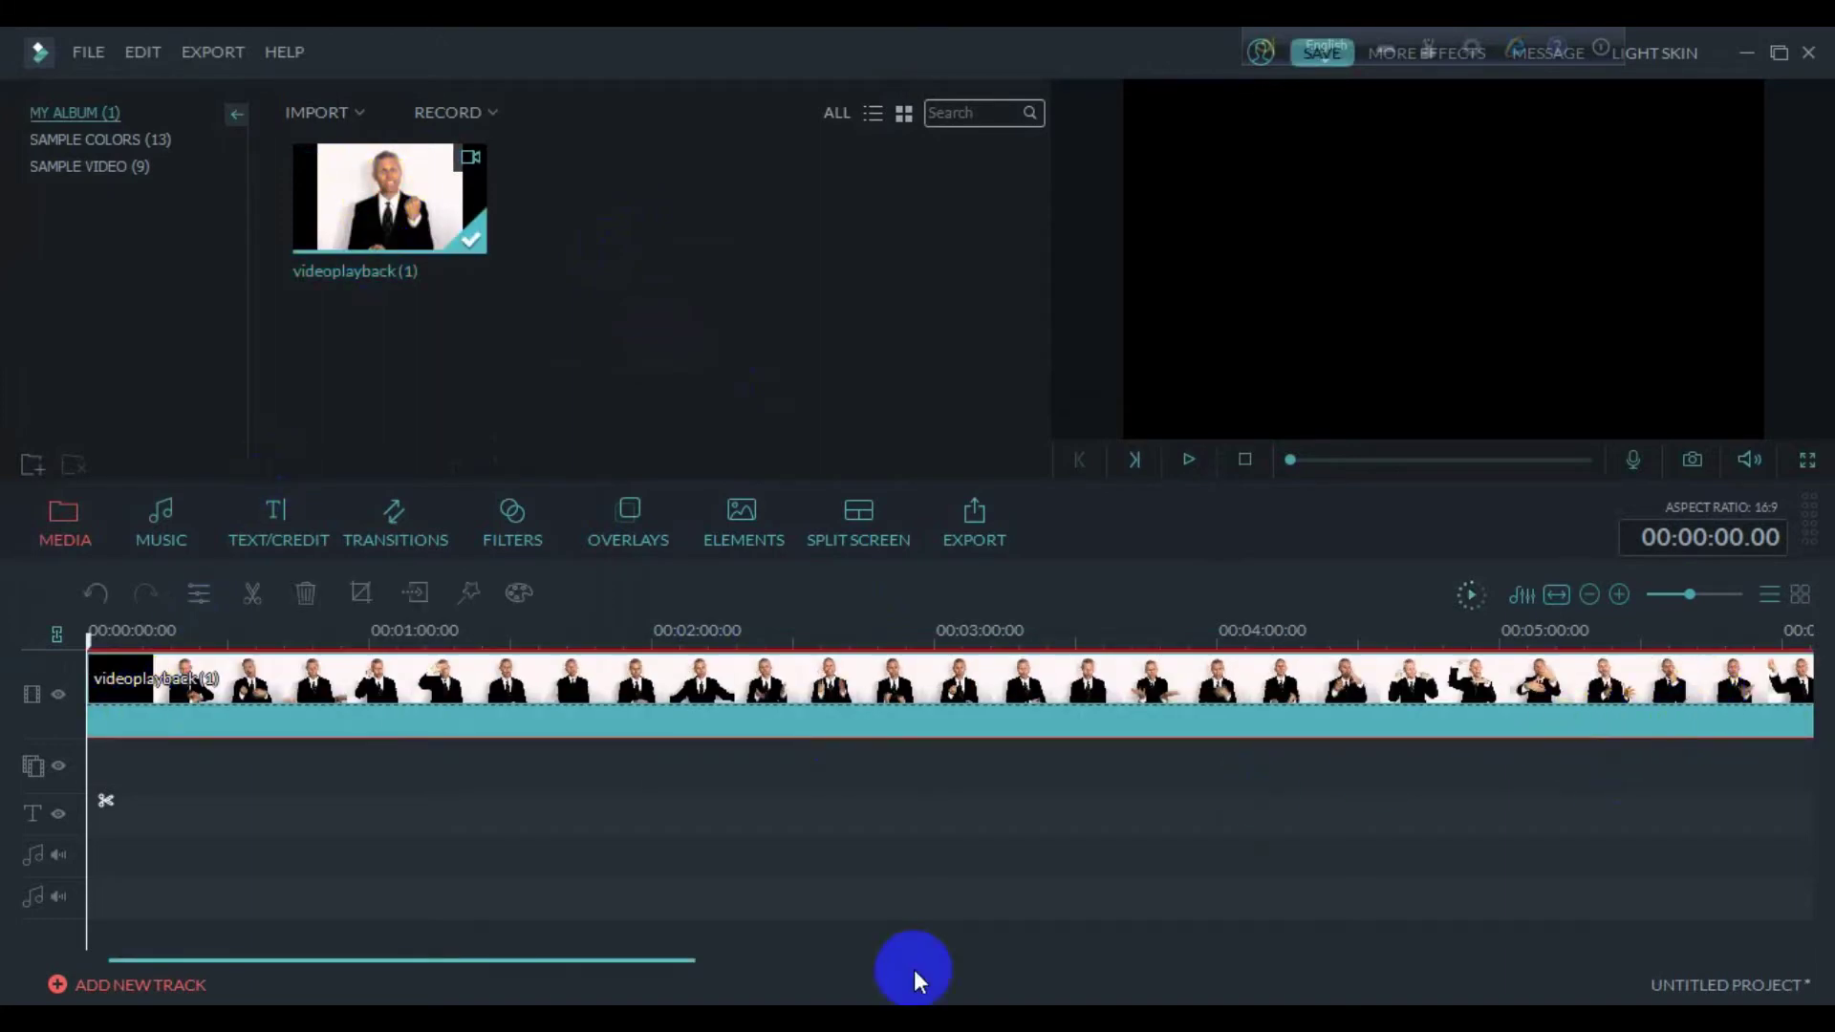
left_click_drag(627, 960, 262, 960)
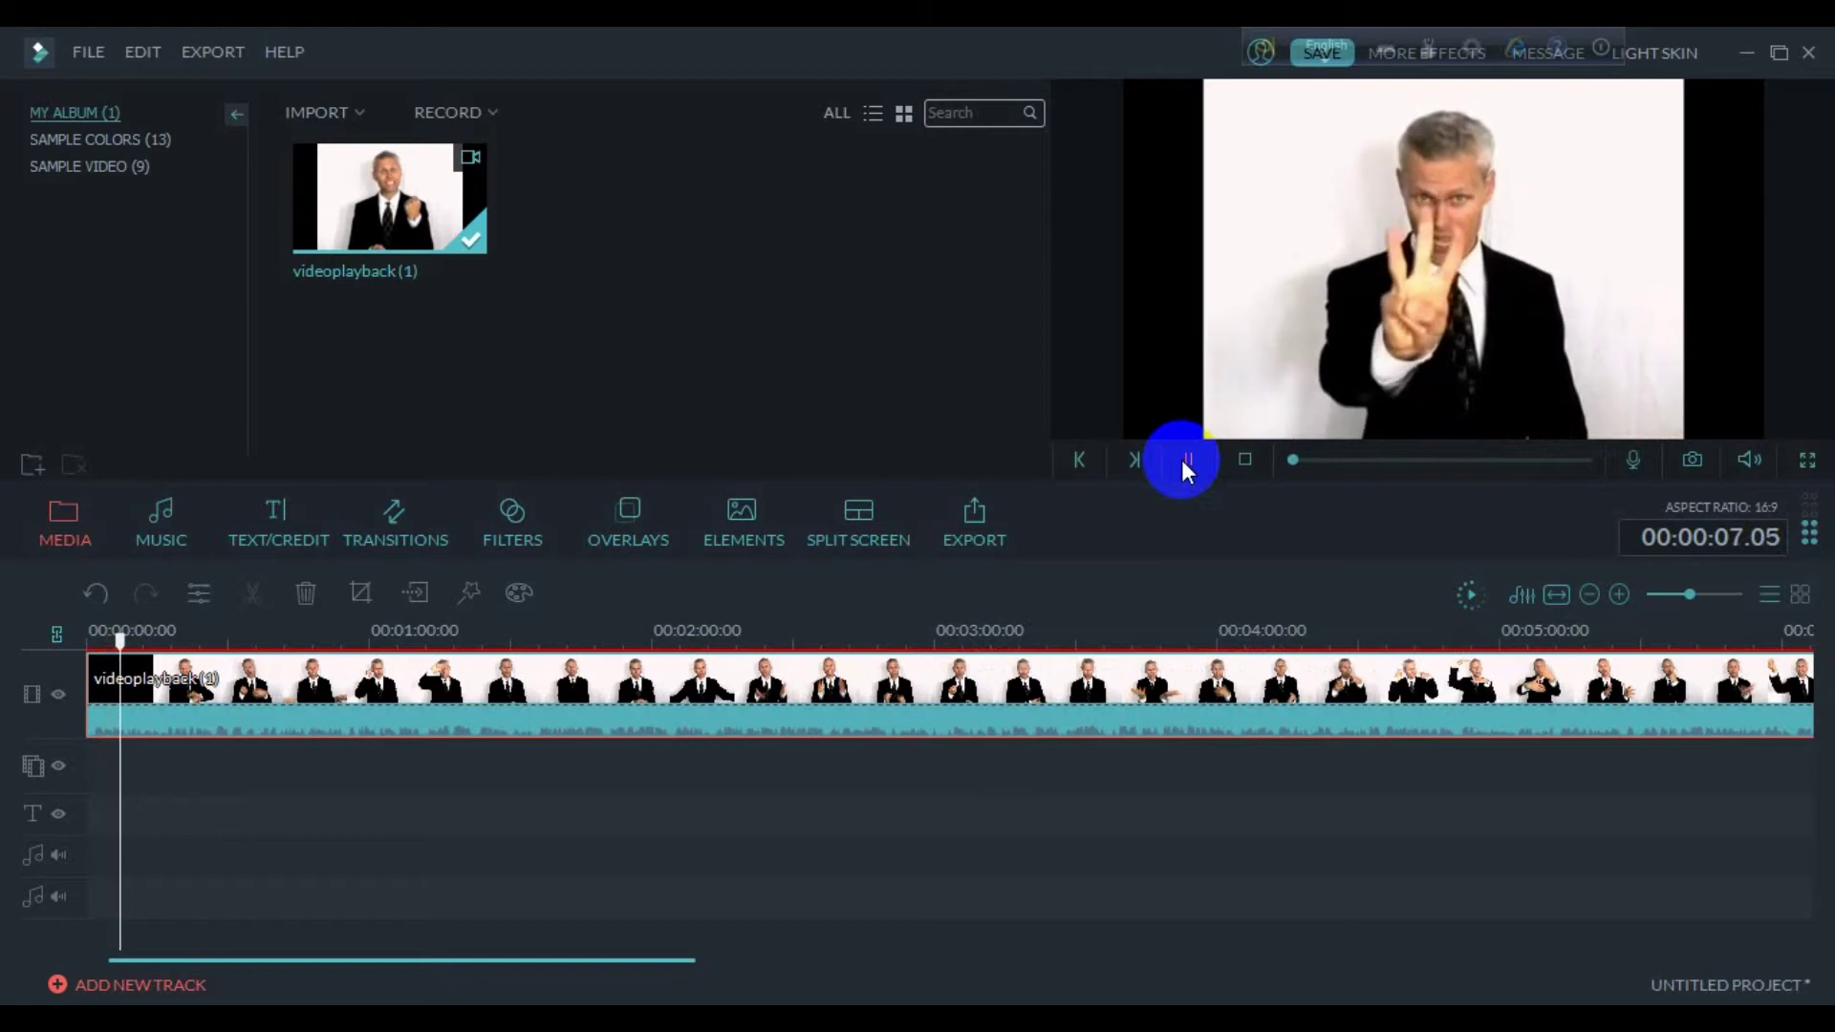
left_click(1185, 460)
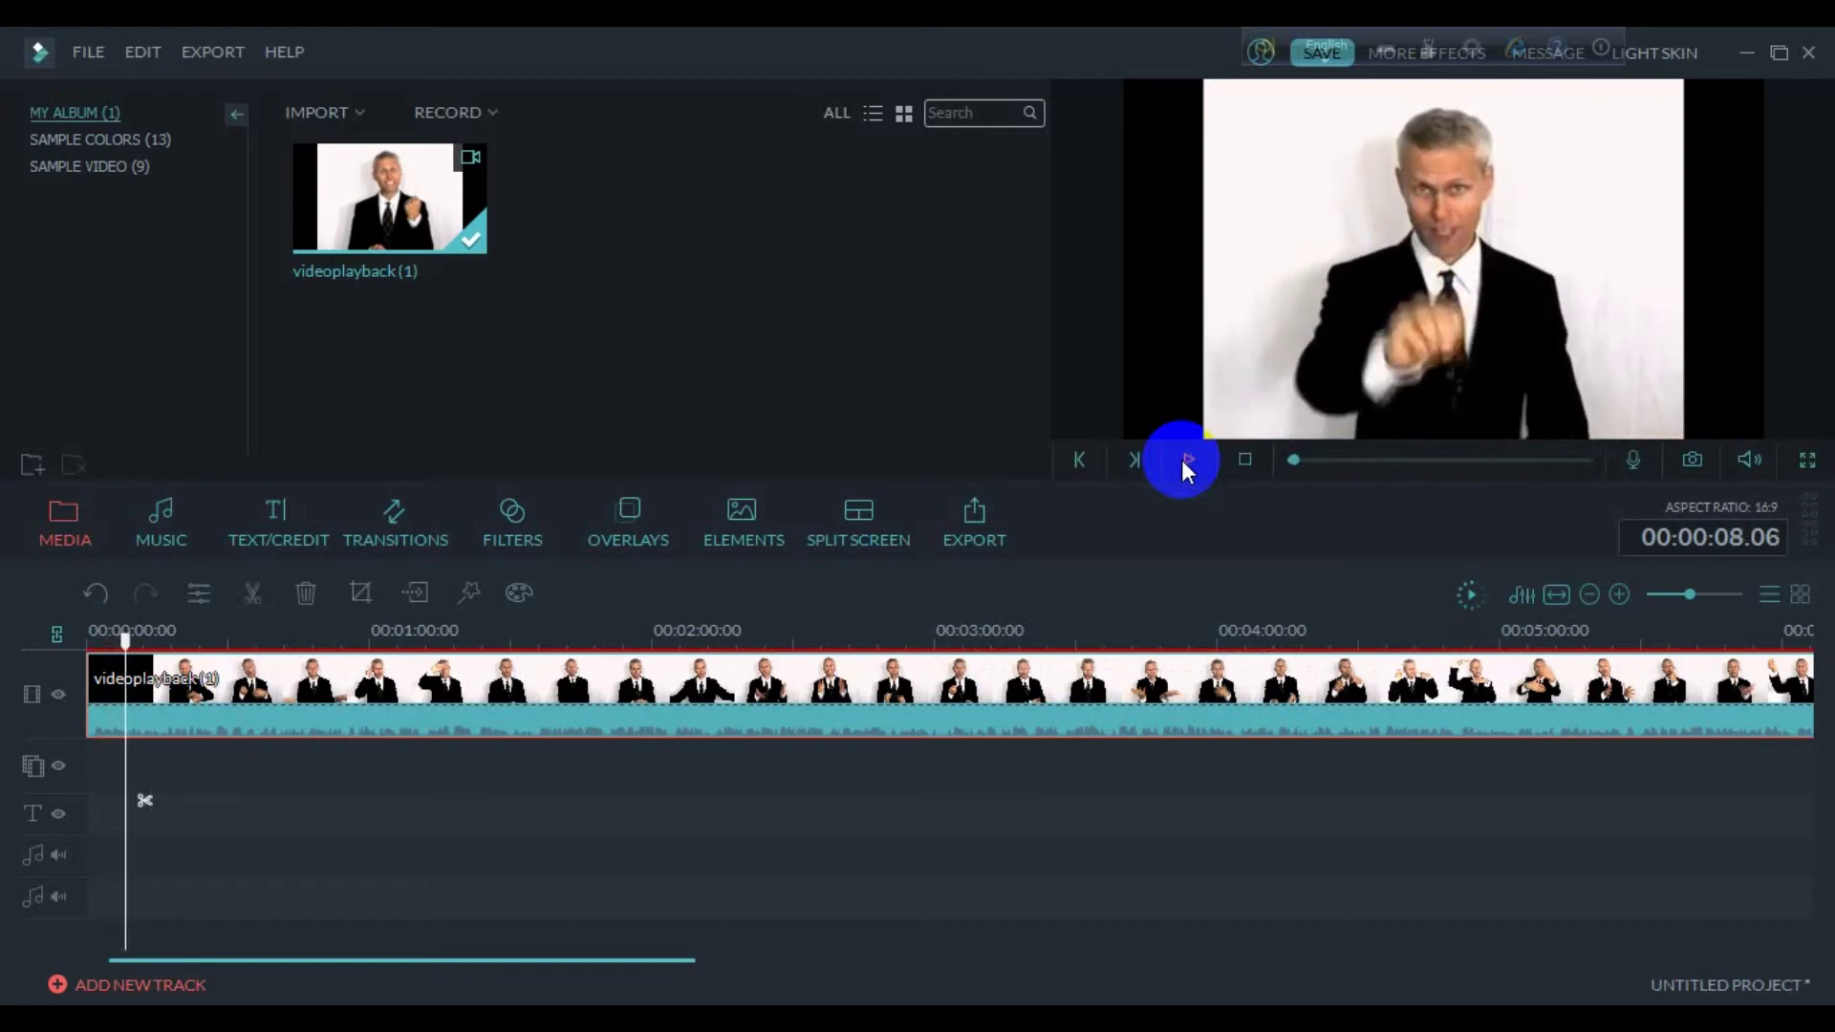
left_click(124, 652)
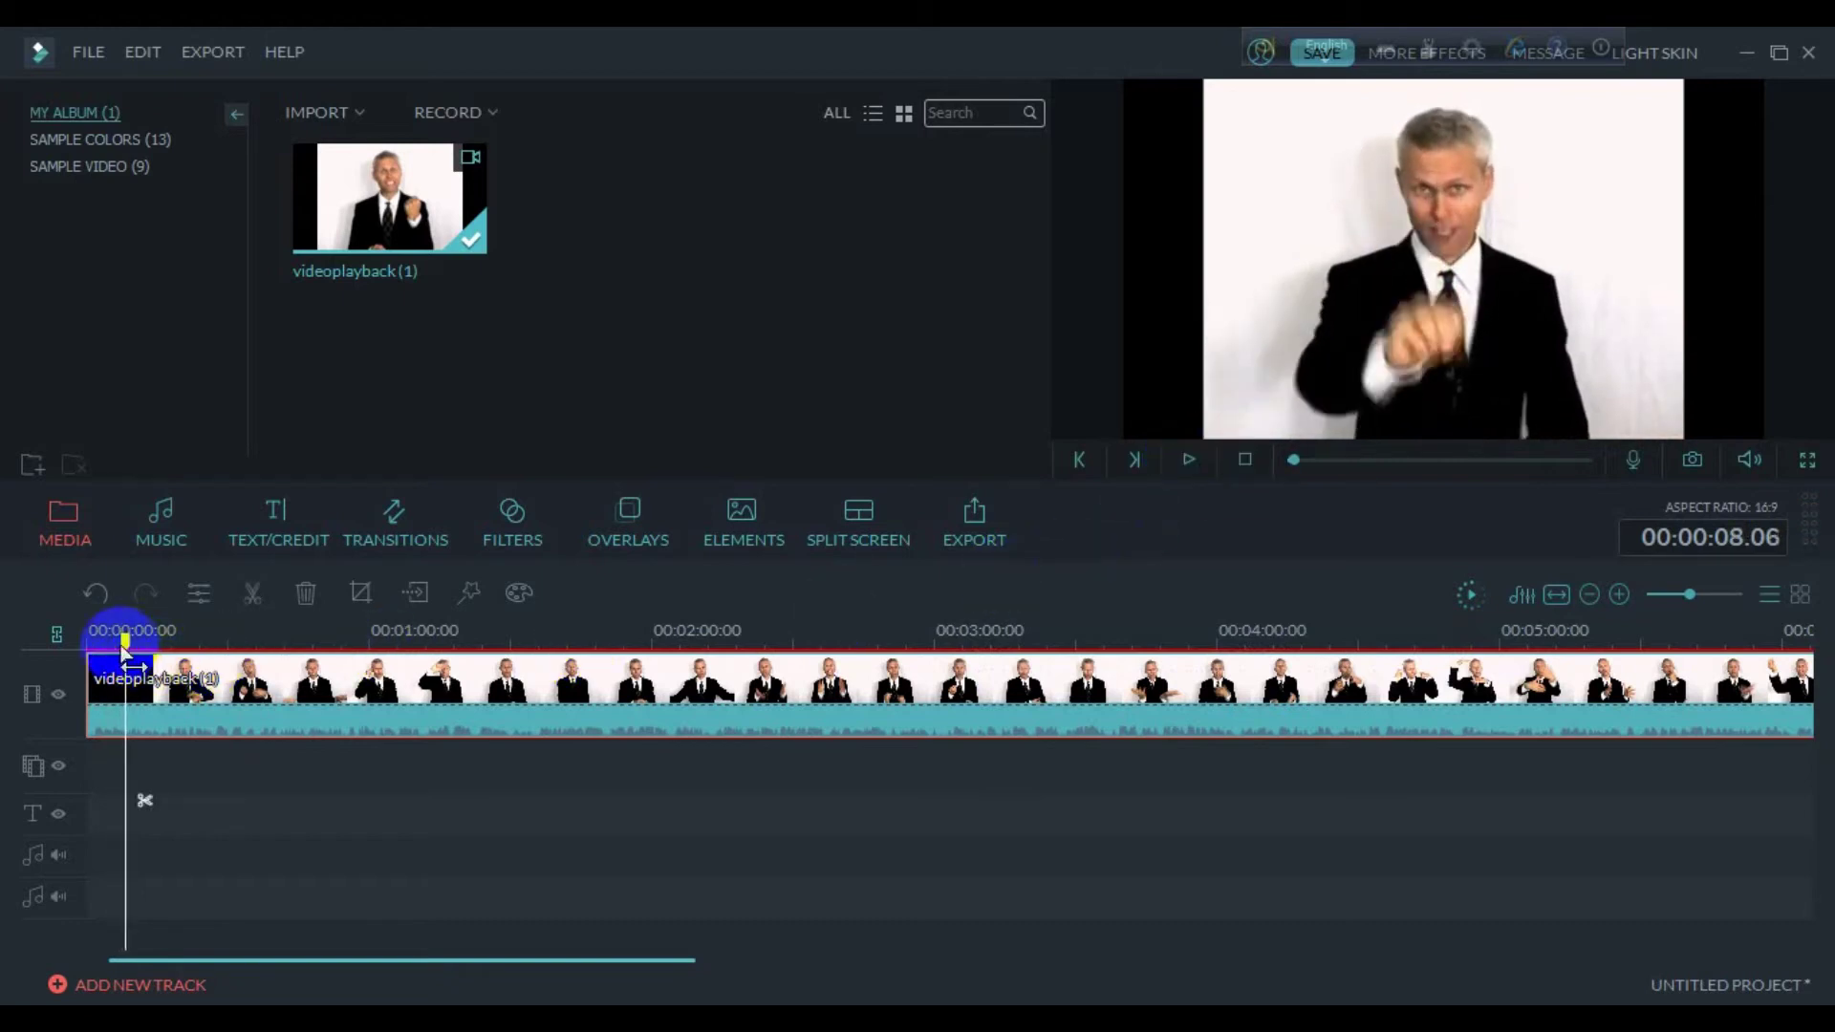
left_click_drag(124, 652, 61, 655)
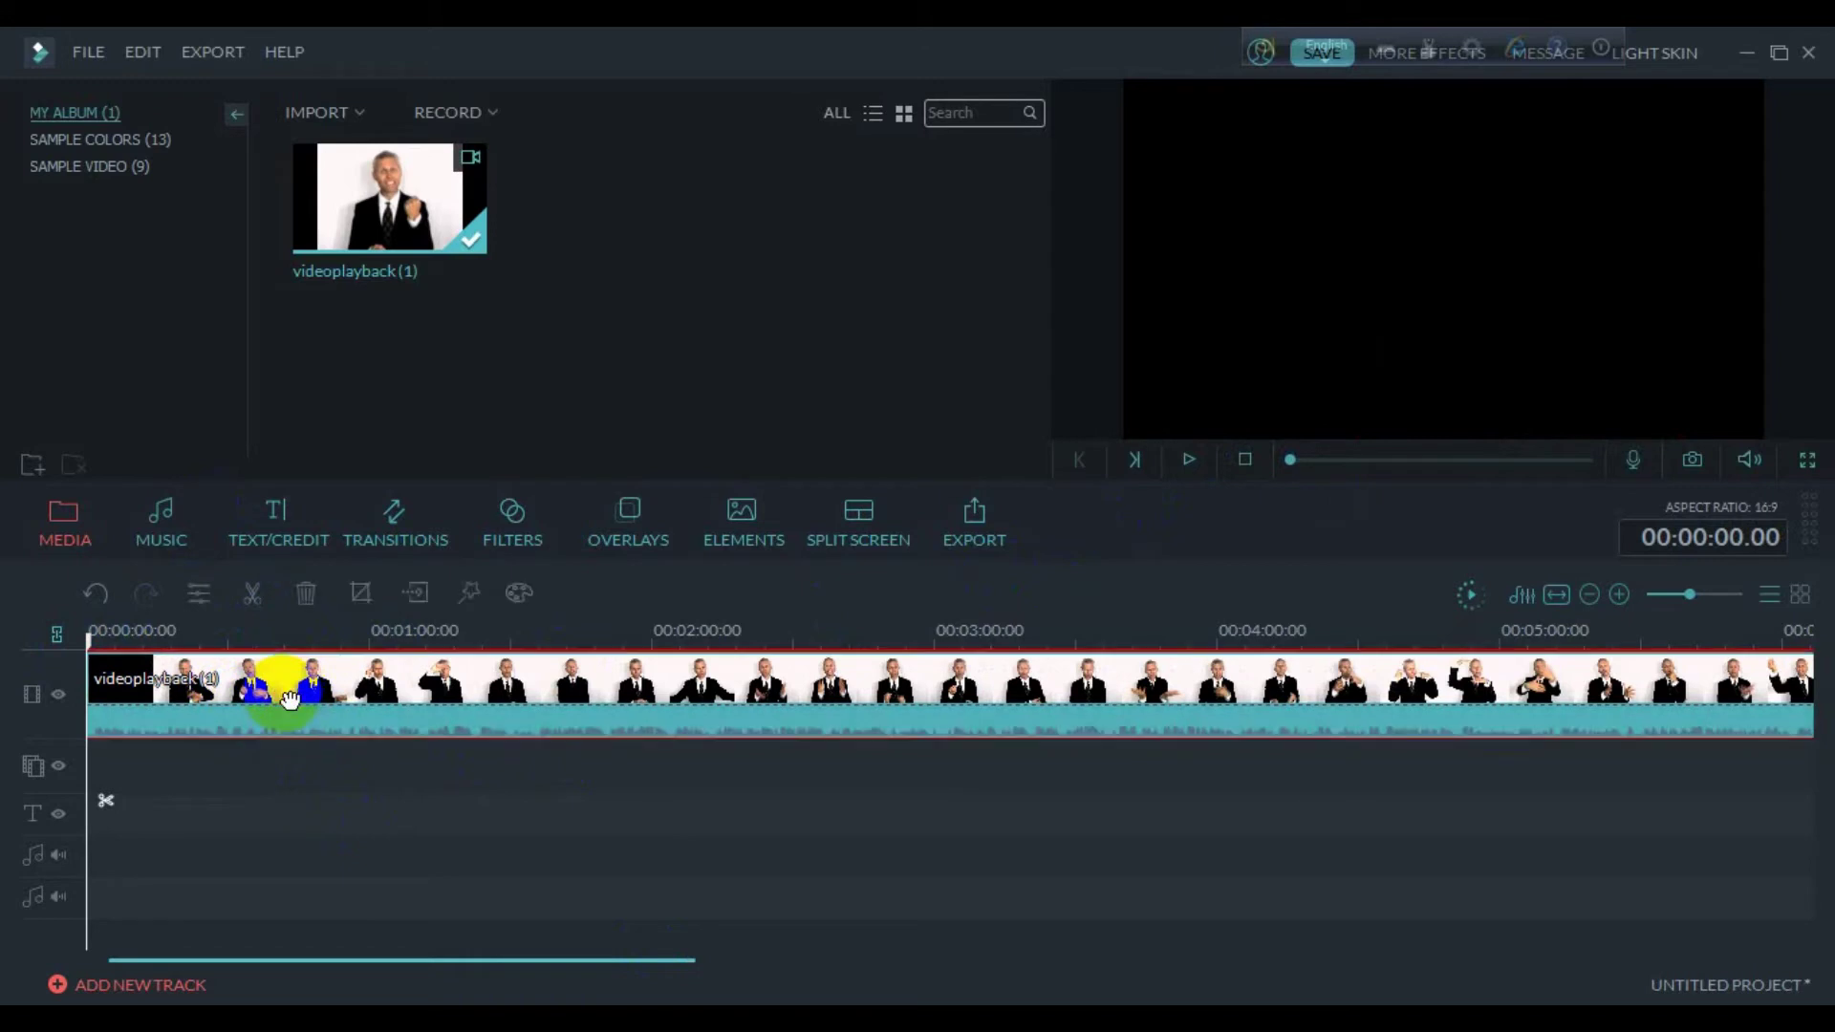
Open the audio settings of the videoplayback (1) clip on the timeline
left_click(198, 592)
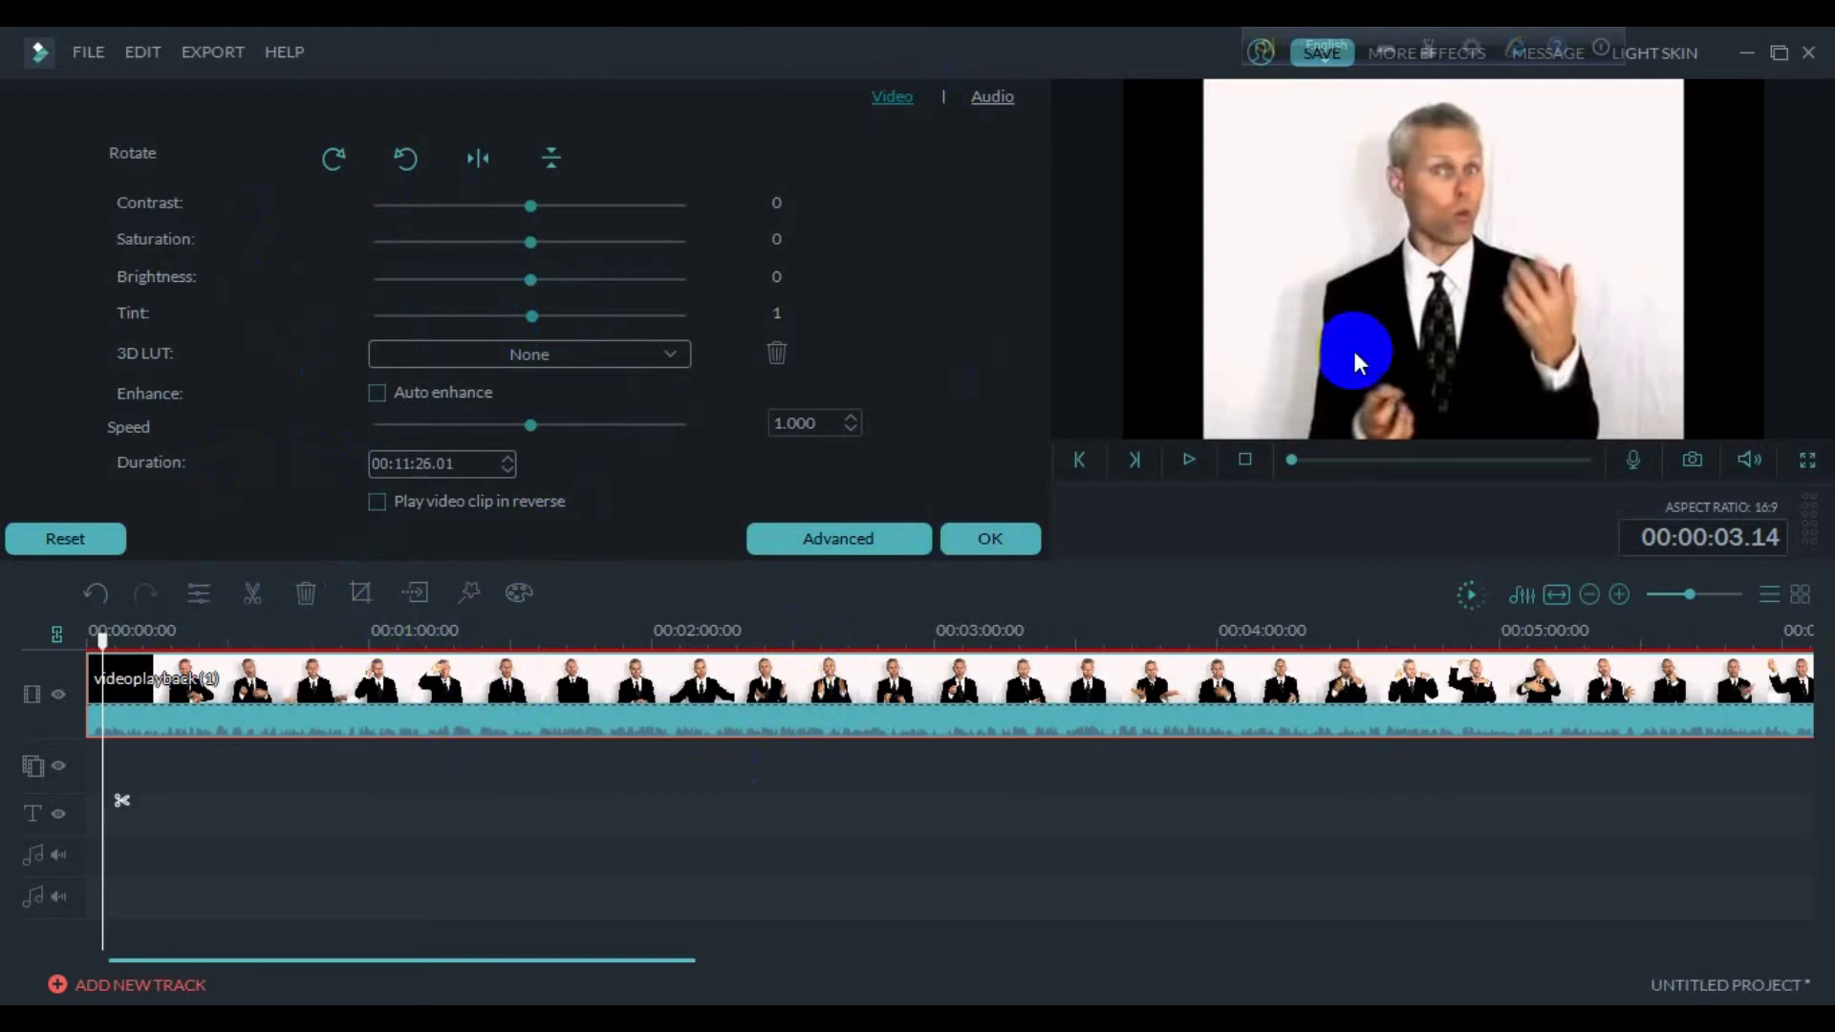
left_click(986, 99)
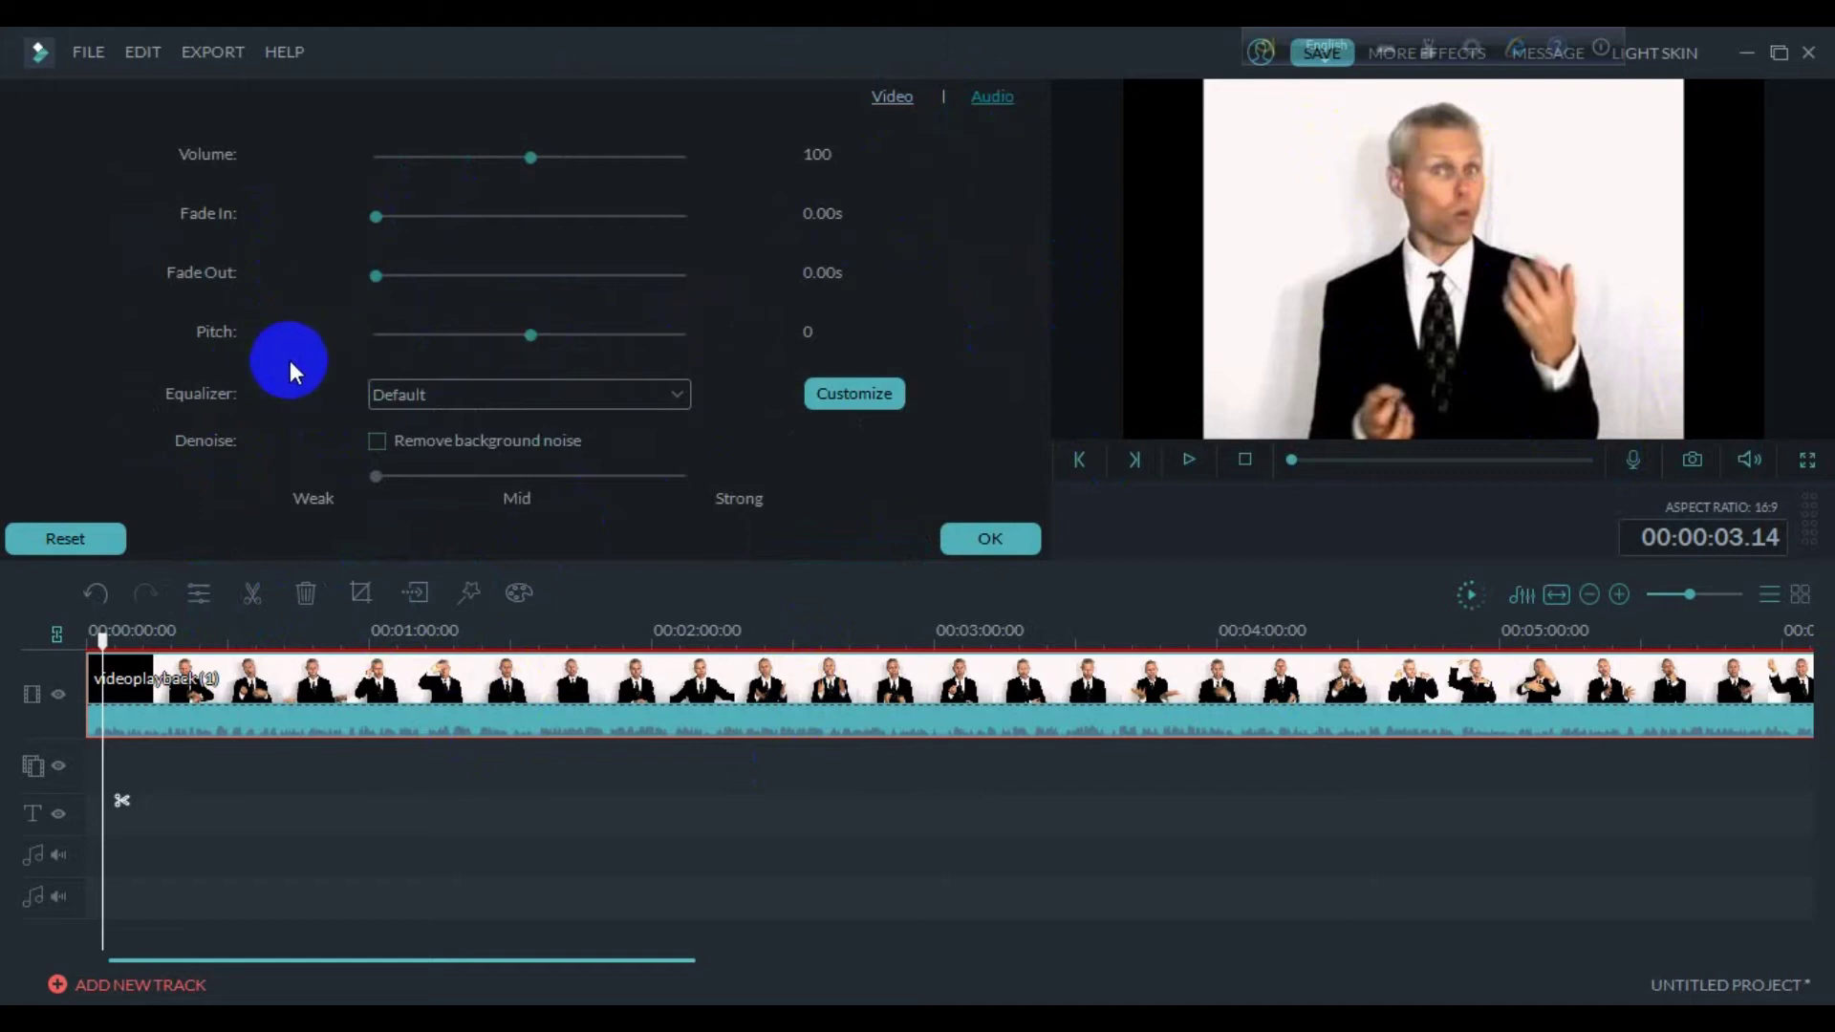
Set the clip's pitch to 5 and preview the voice with the playback volume lowered
left_click_drag(535, 331, 598, 329)
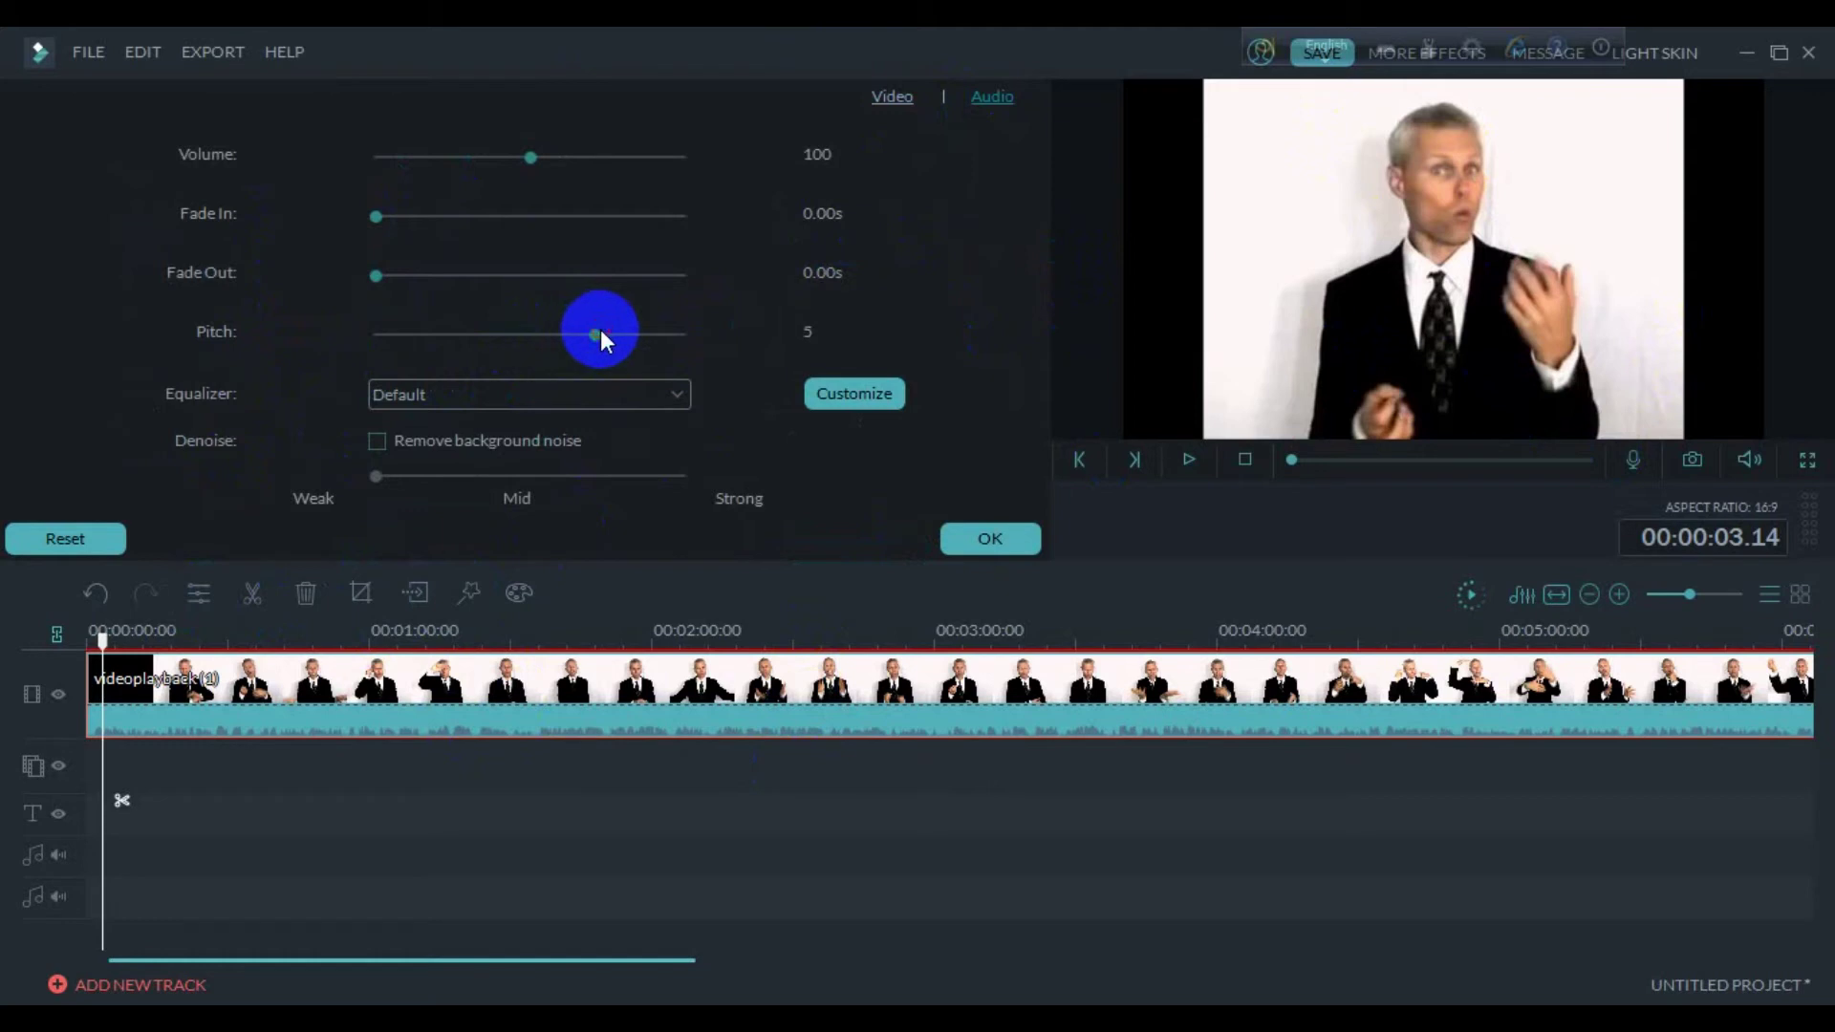
left_click(1189, 461)
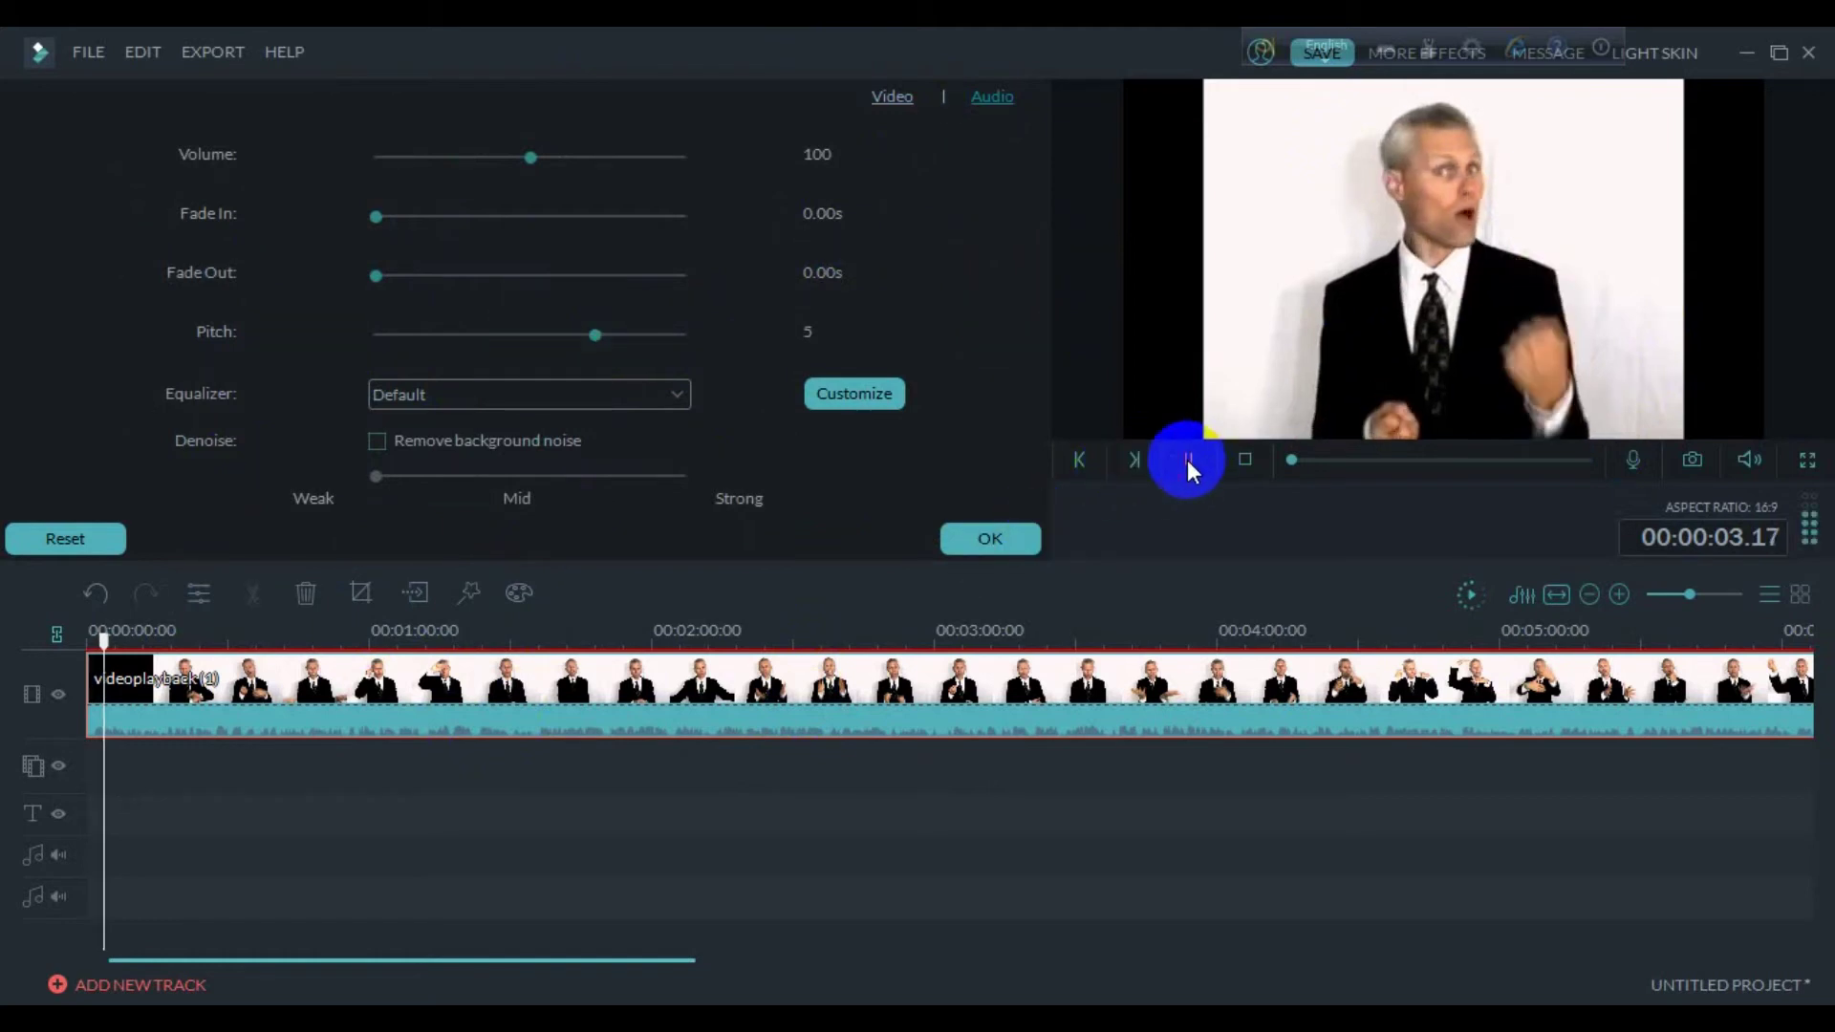
left_click(1746, 462)
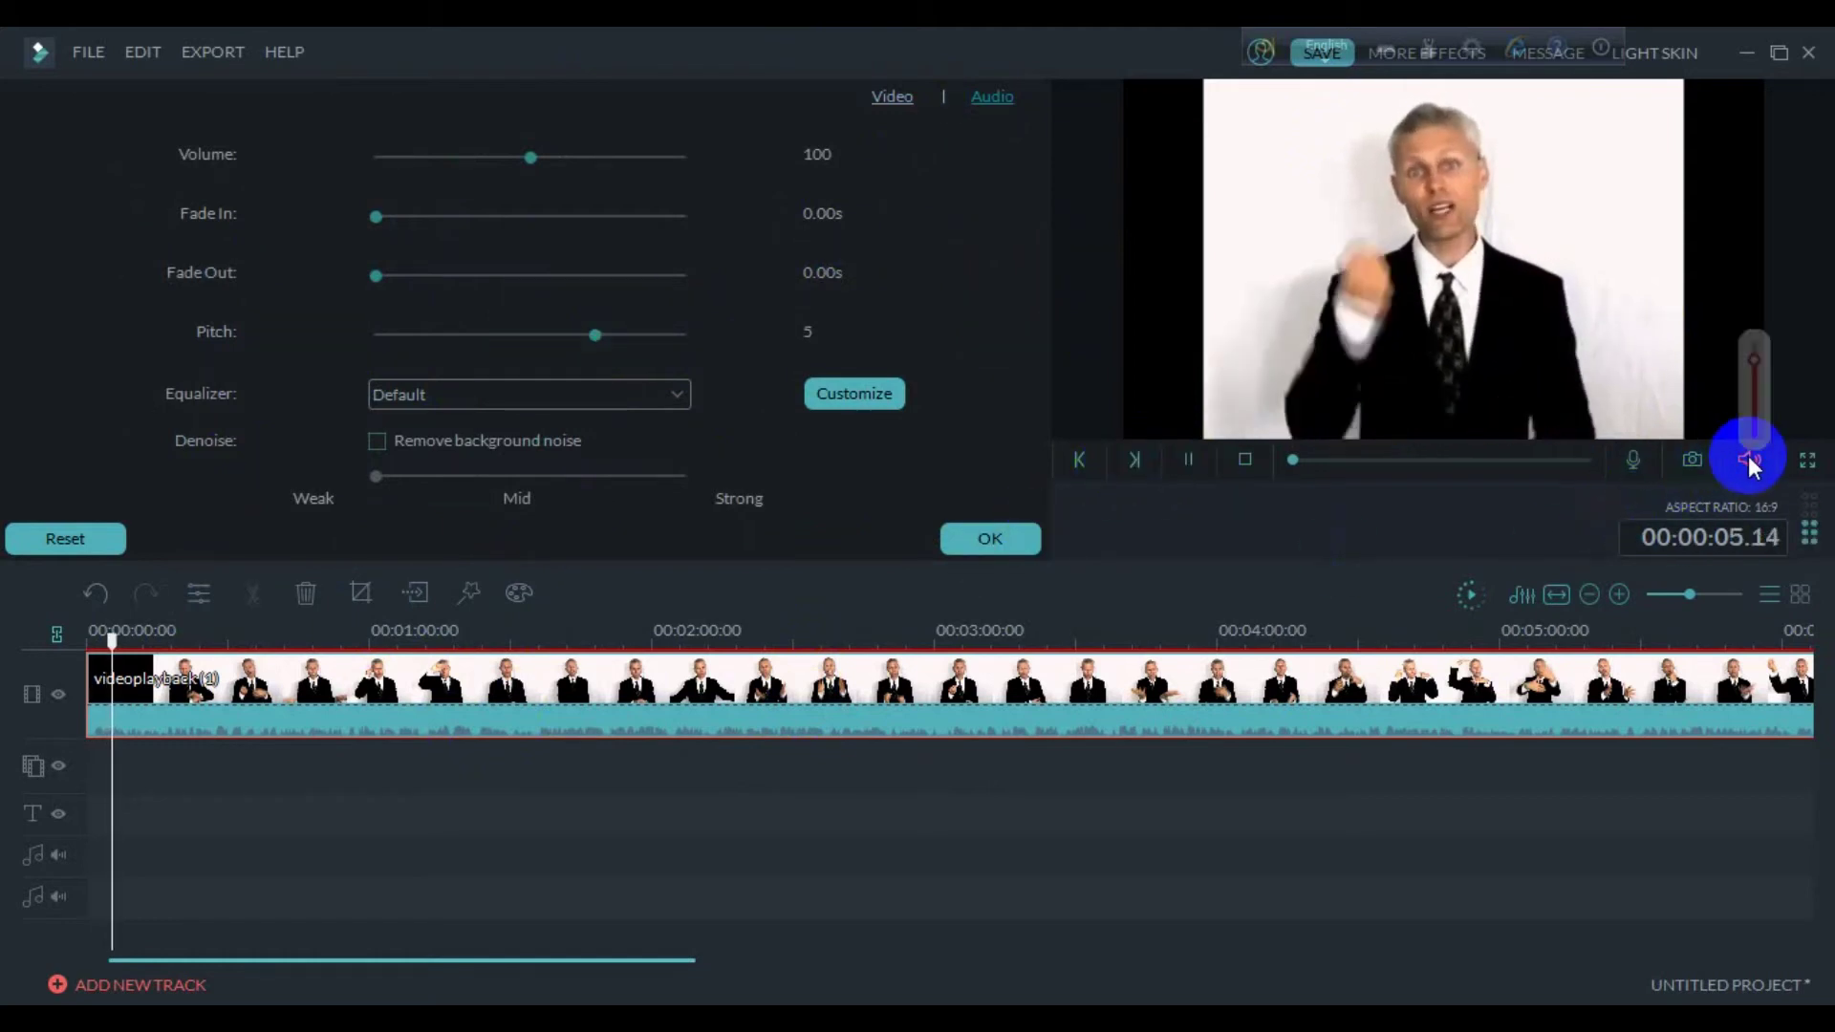
left_click(1757, 427)
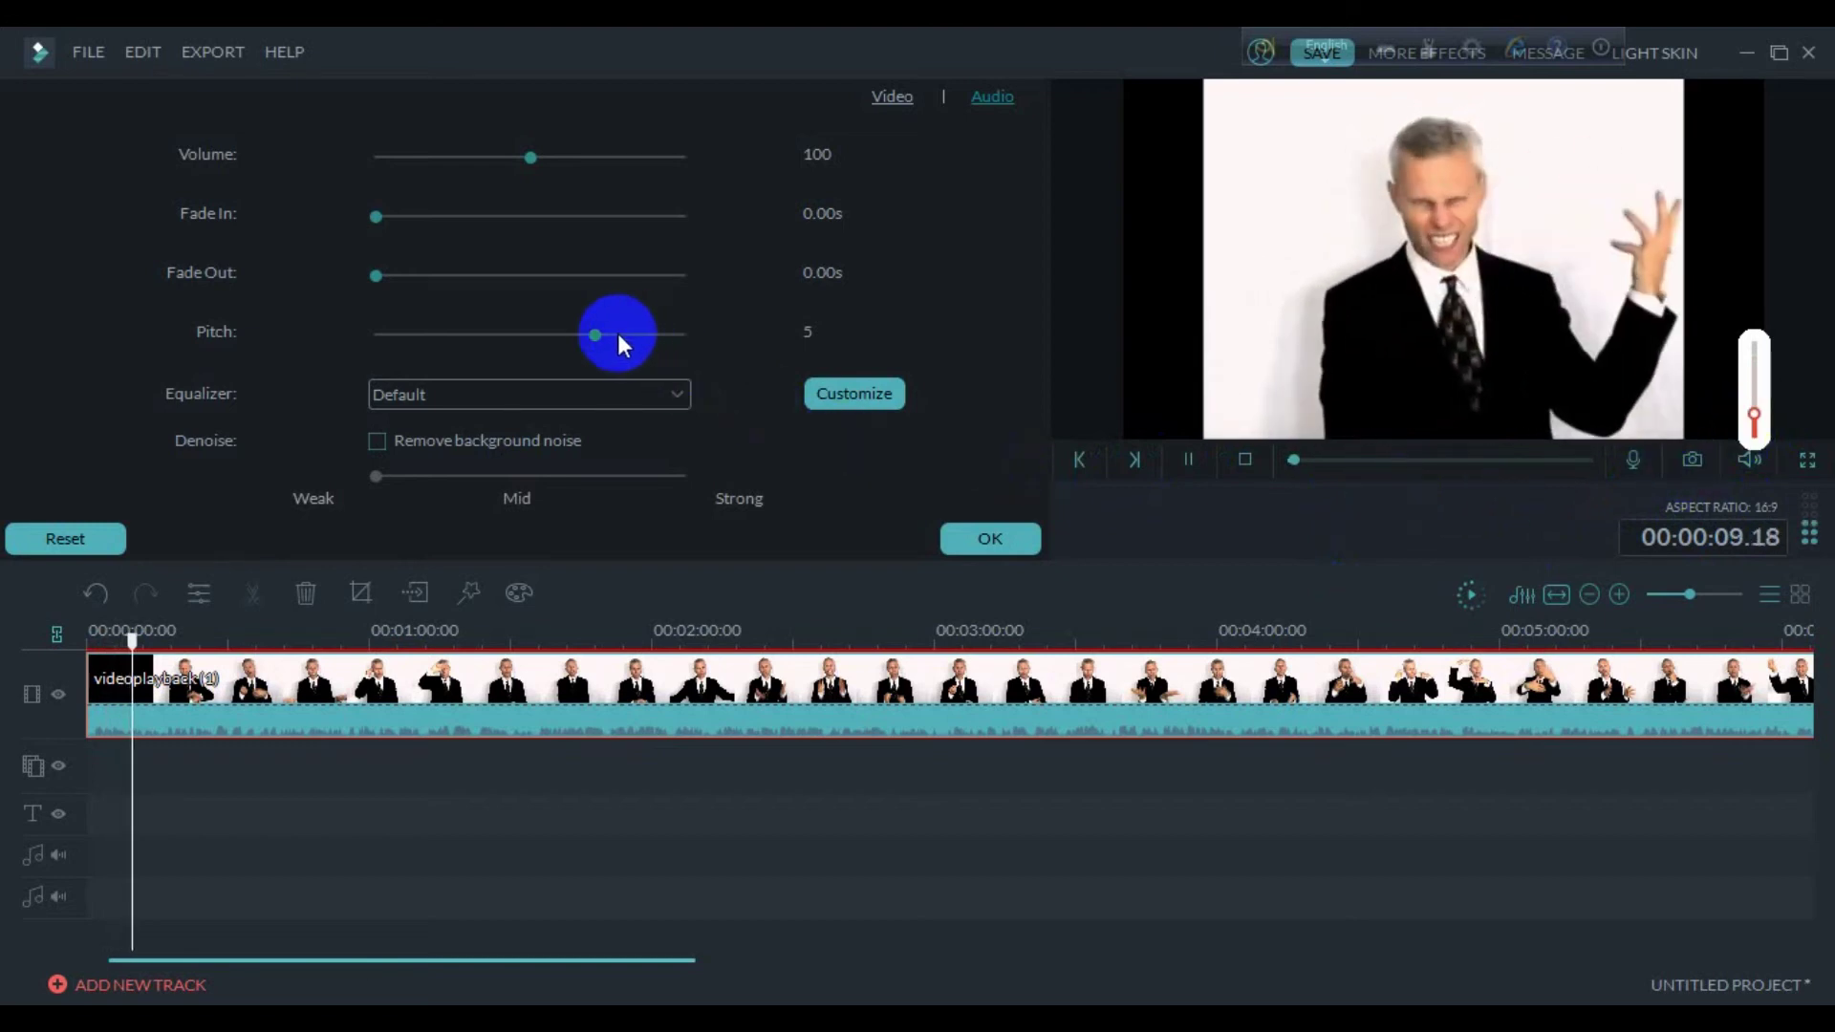
left_click(1190, 459)
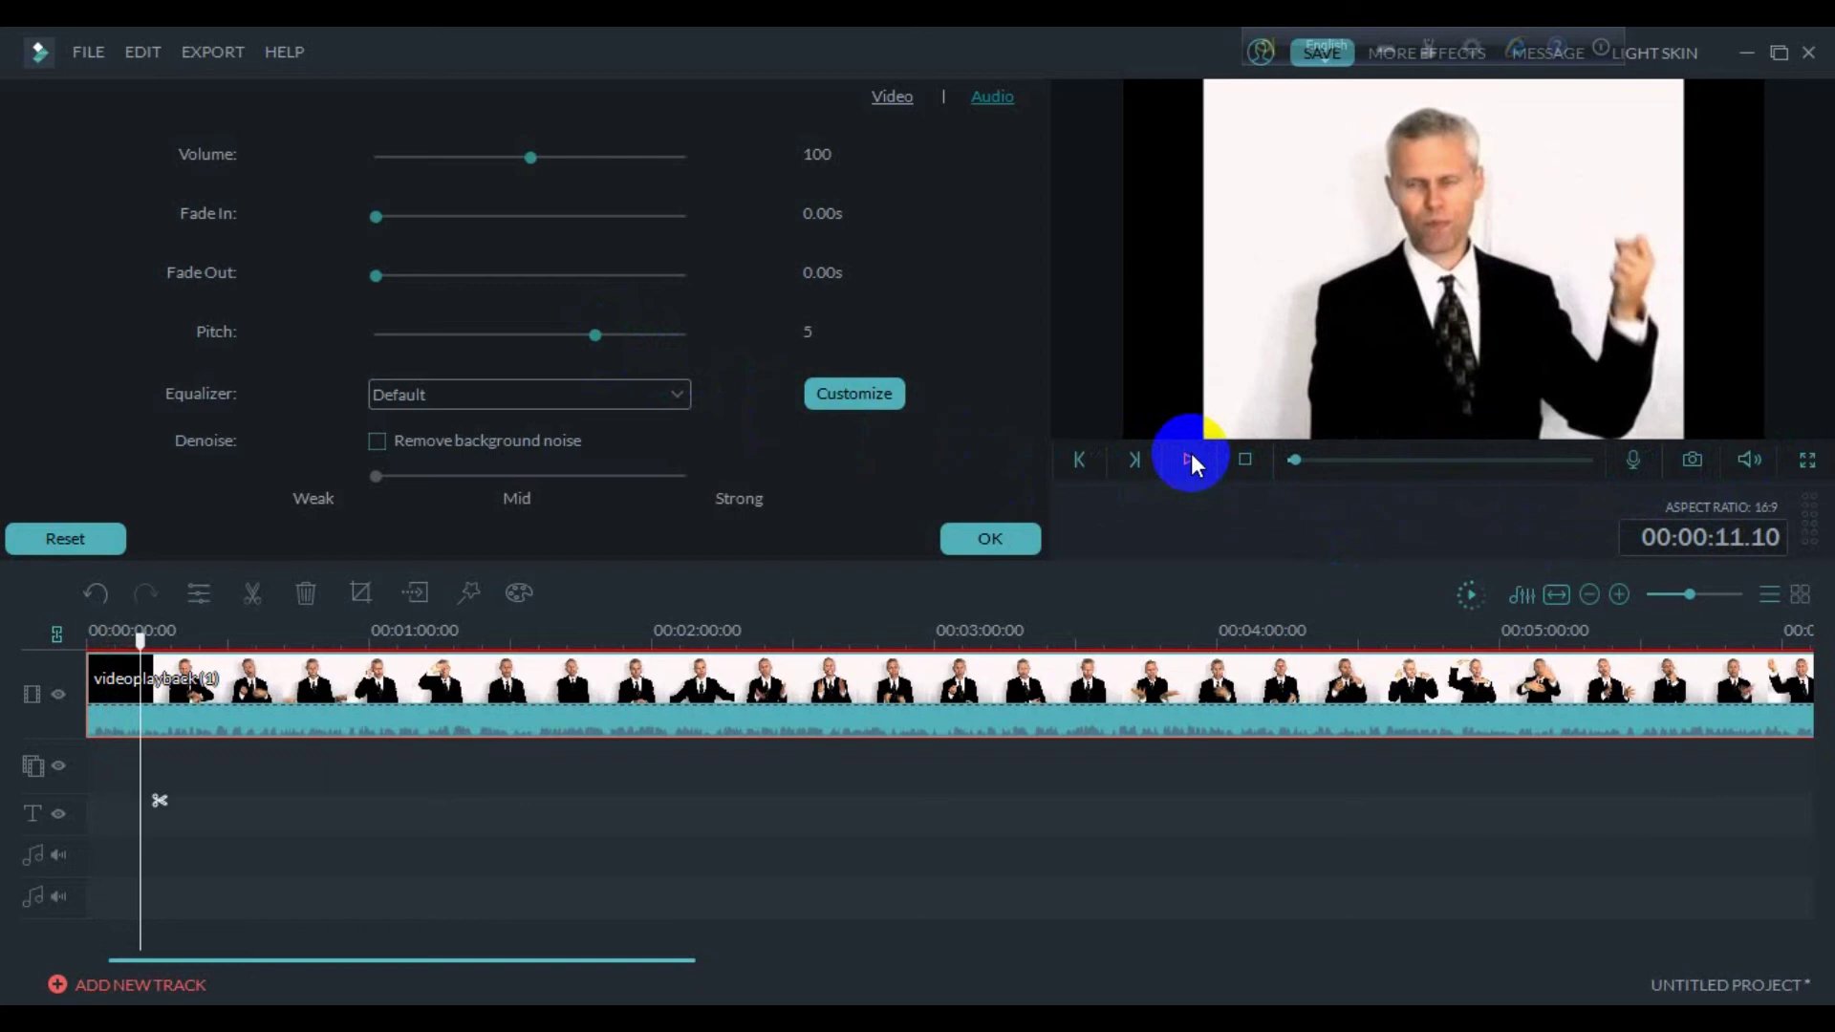
Try raising the clip's pitch to 12, then compare 2 and 5 while previewing the voice
left_click_drag(623, 331, 685, 338)
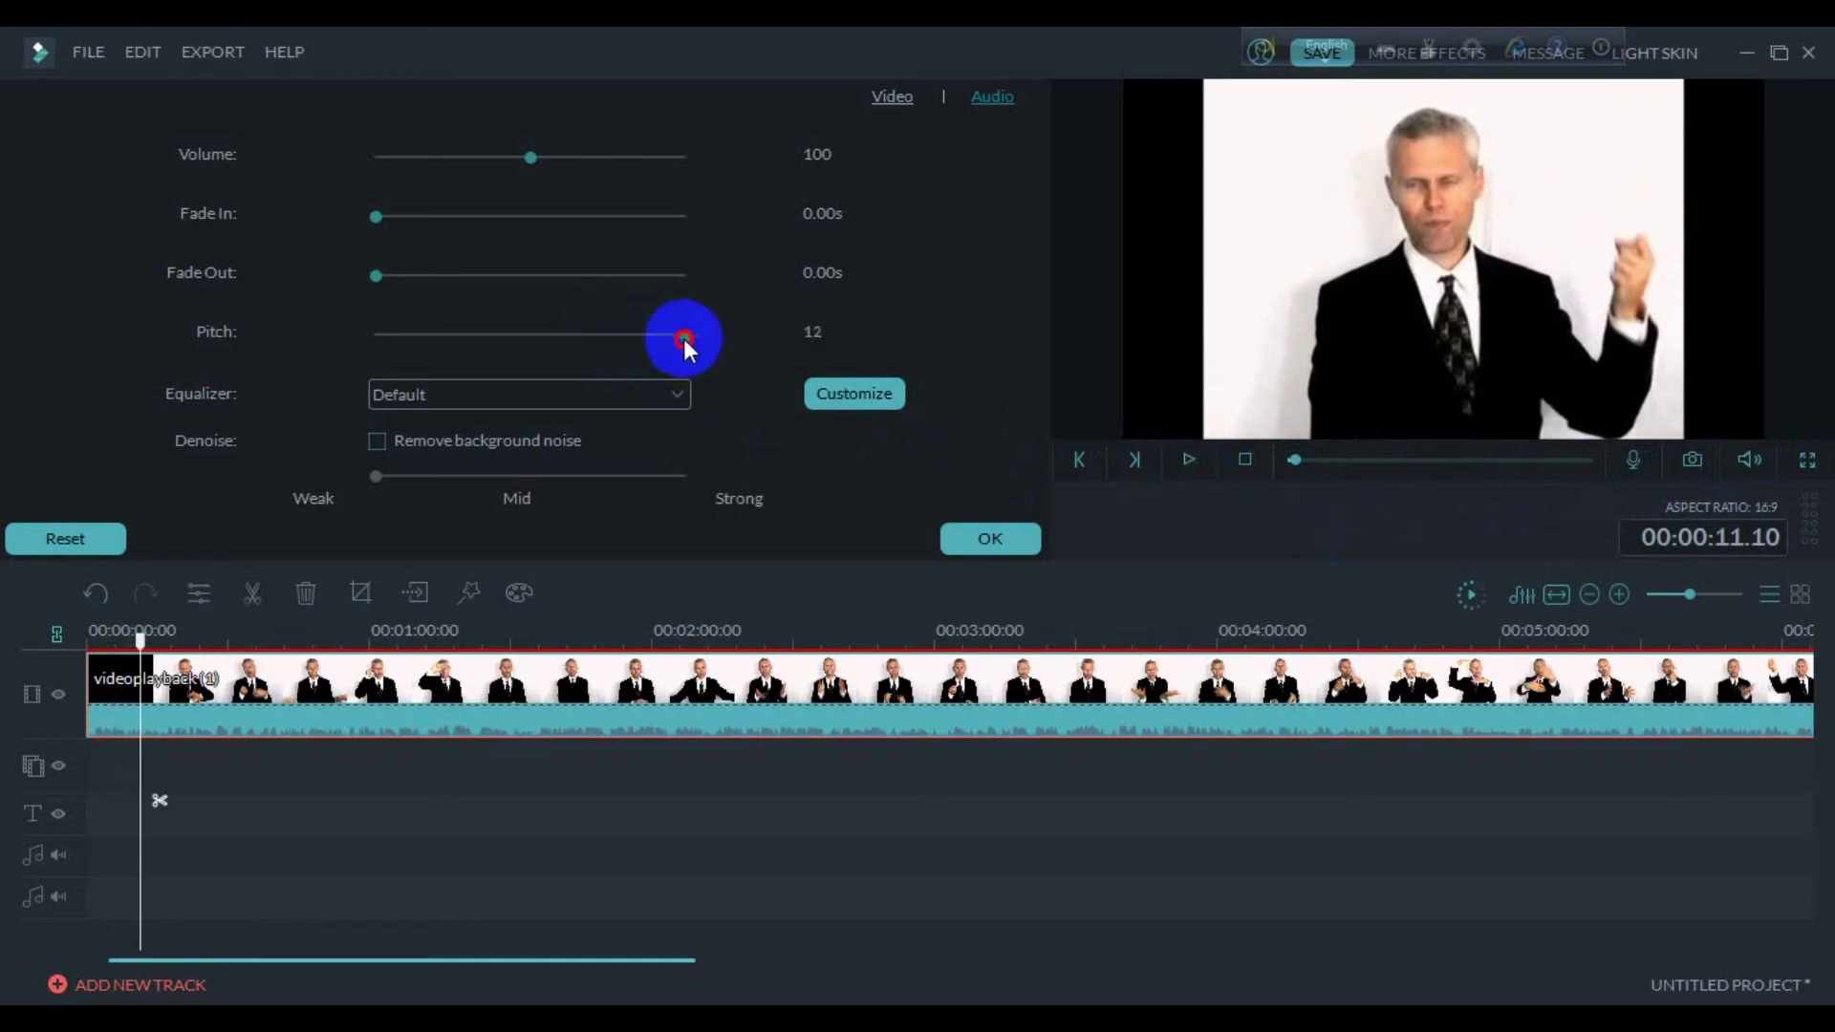
left_click(1185, 469)
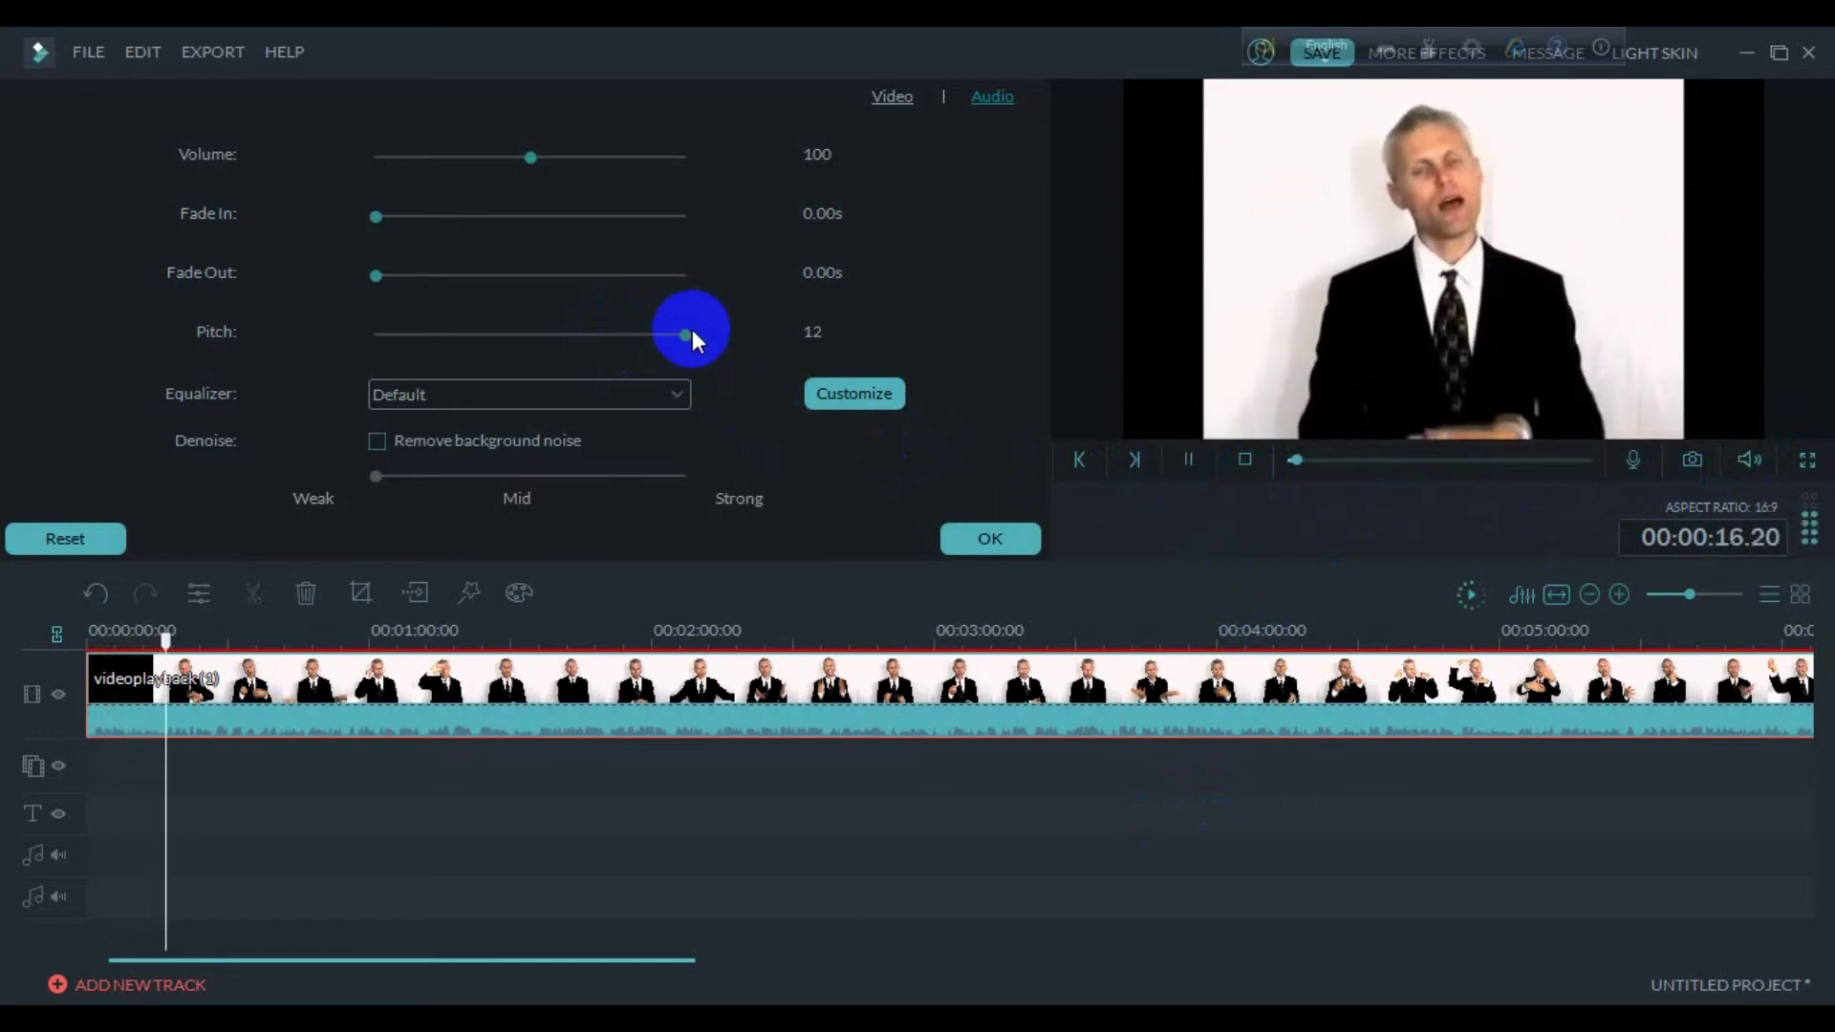
left_click_drag(680, 331, 562, 336)
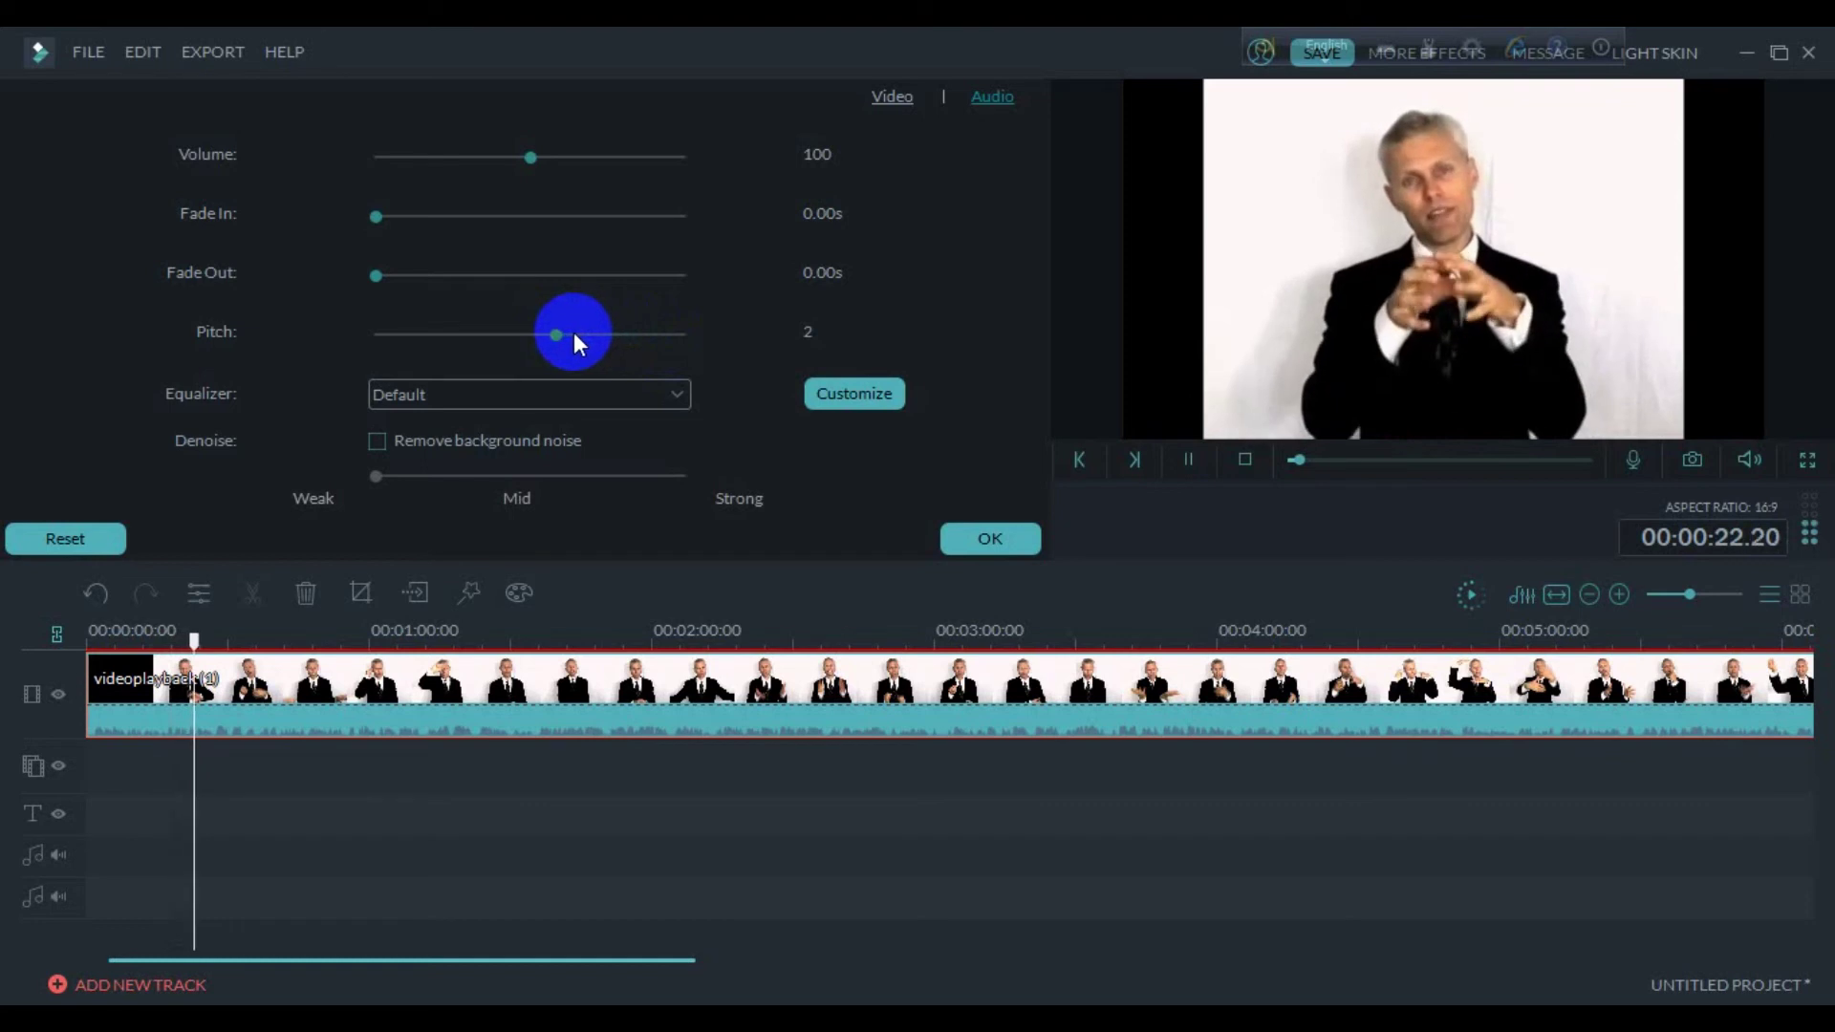
left_click_drag(570, 334, 582, 339)
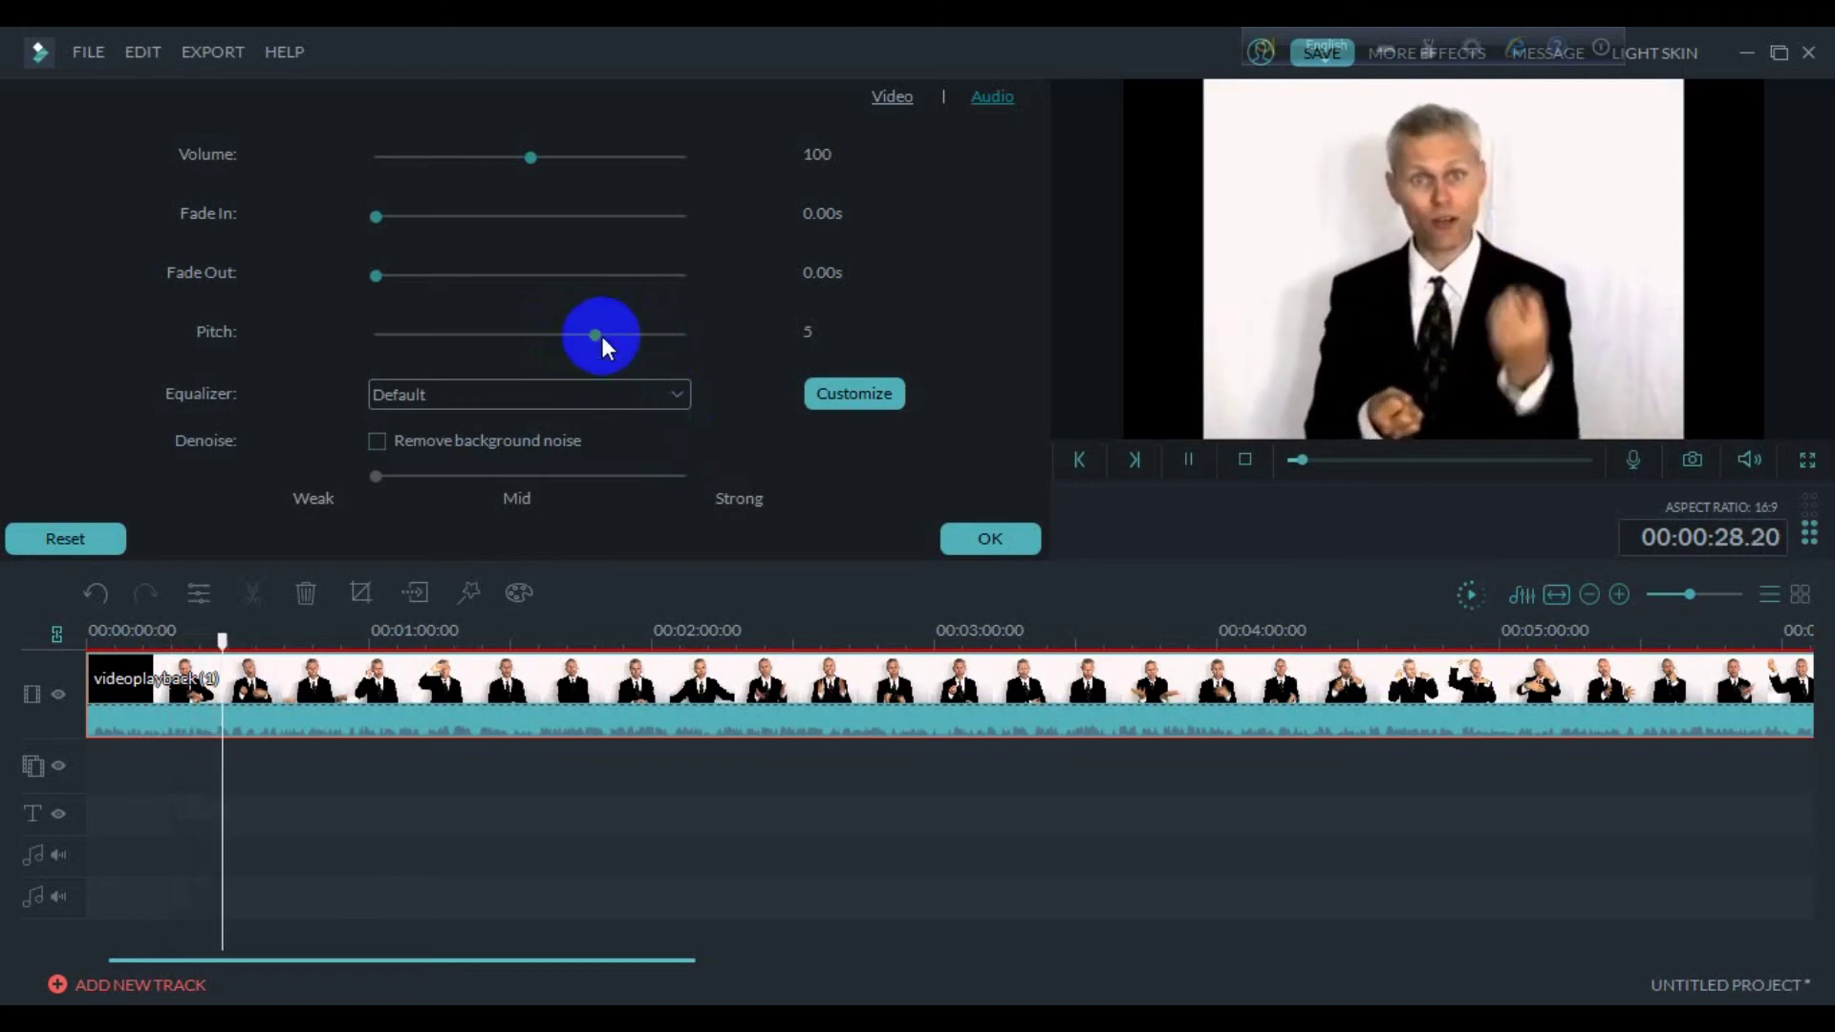
left_click(1188, 461)
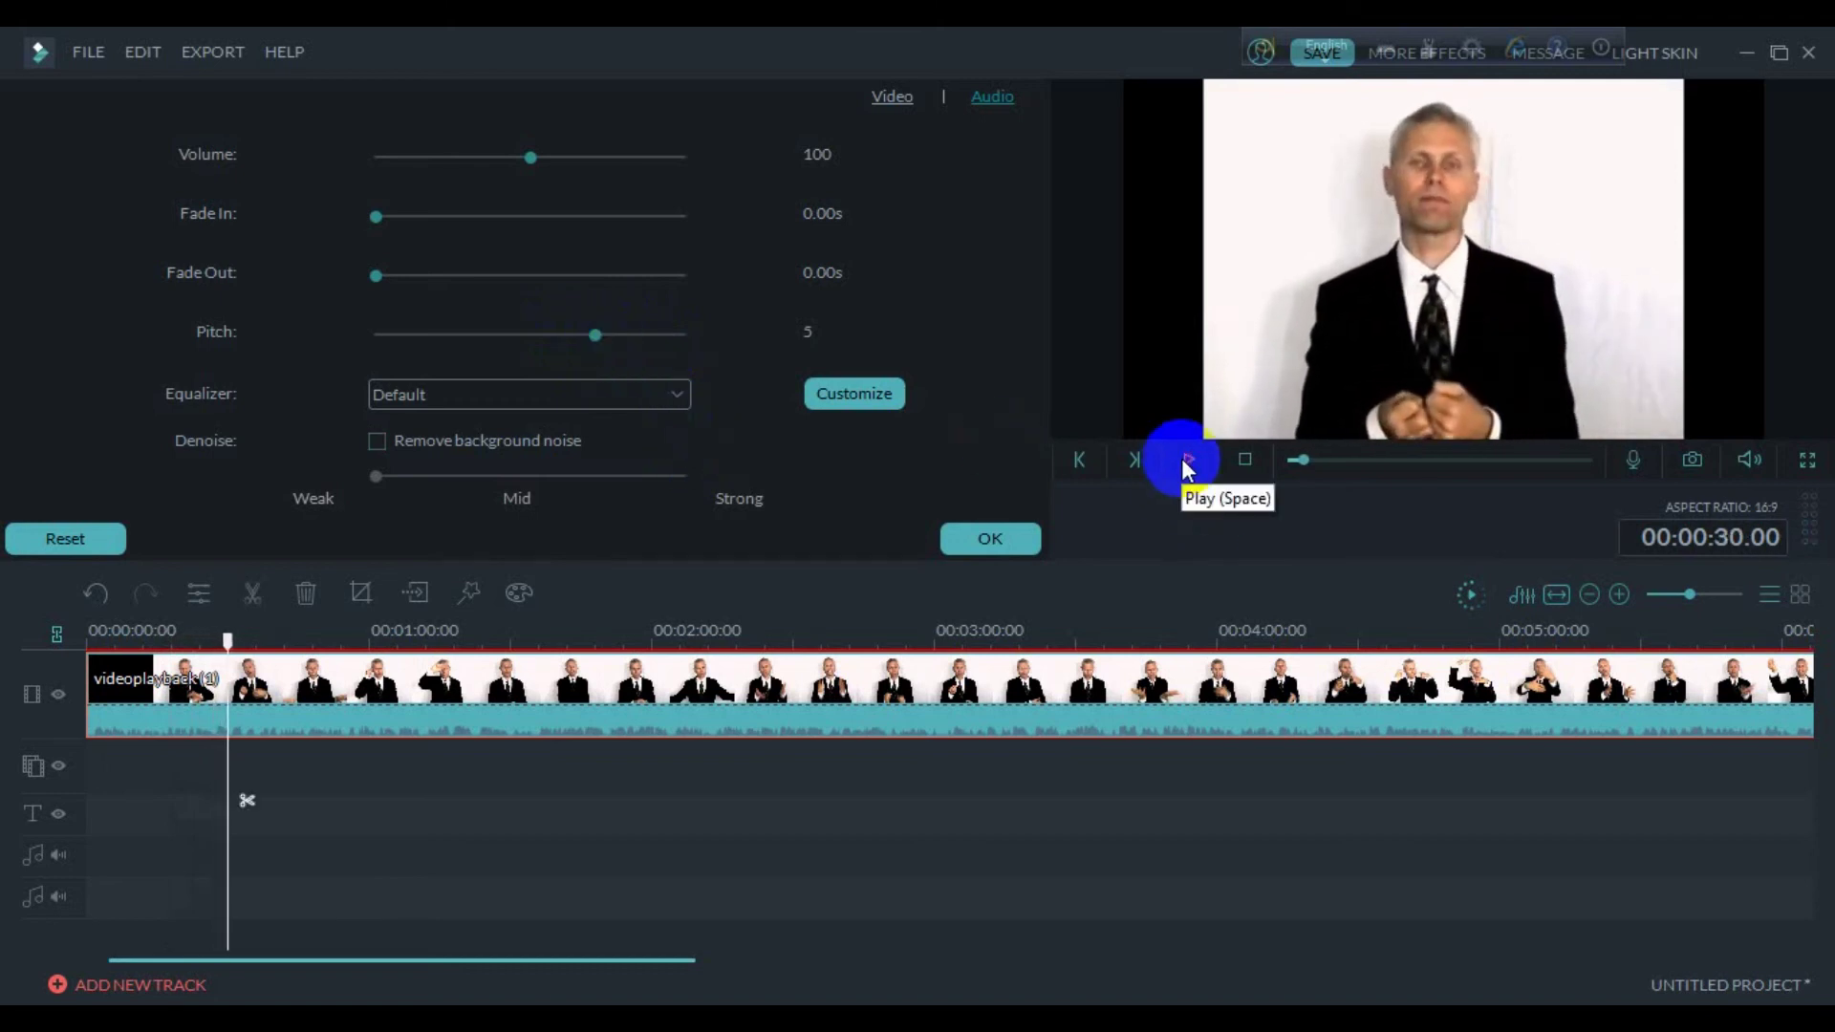
Try clip pitch values of -6, -12 and 0 while listening to the preview
left_click(1188, 467)
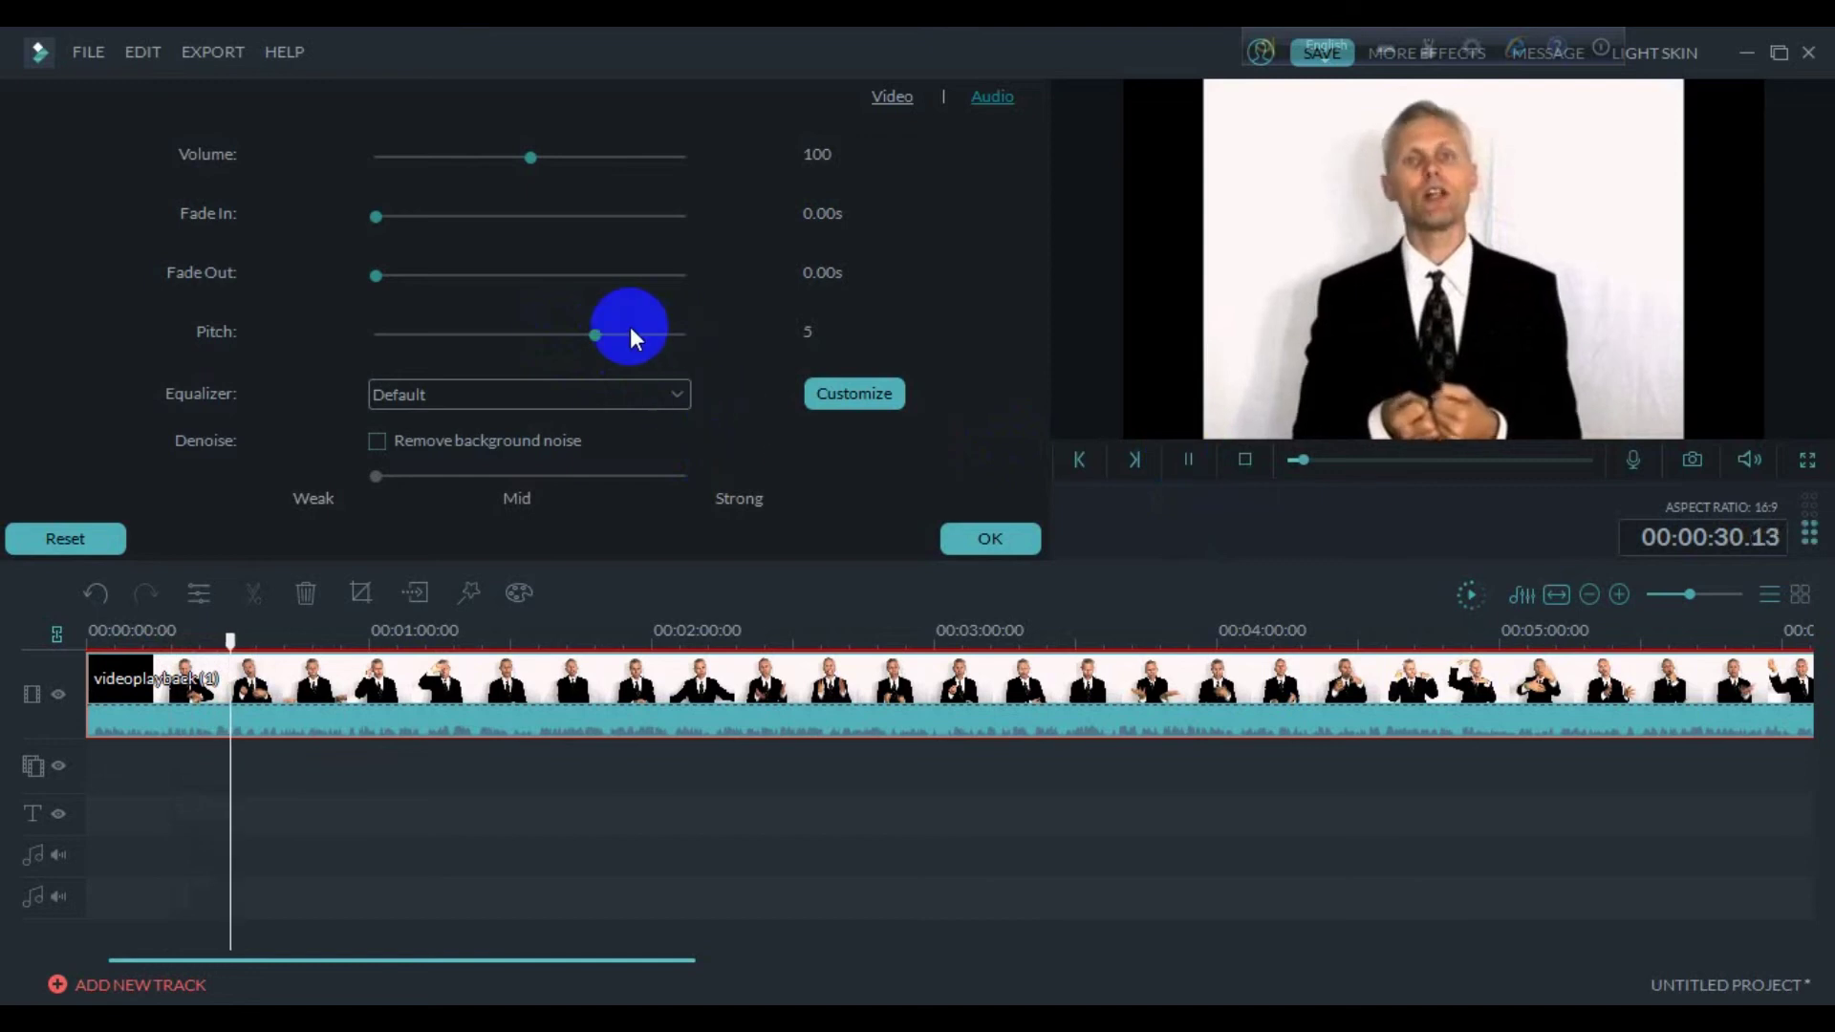
left_click_drag(596, 334, 454, 359)
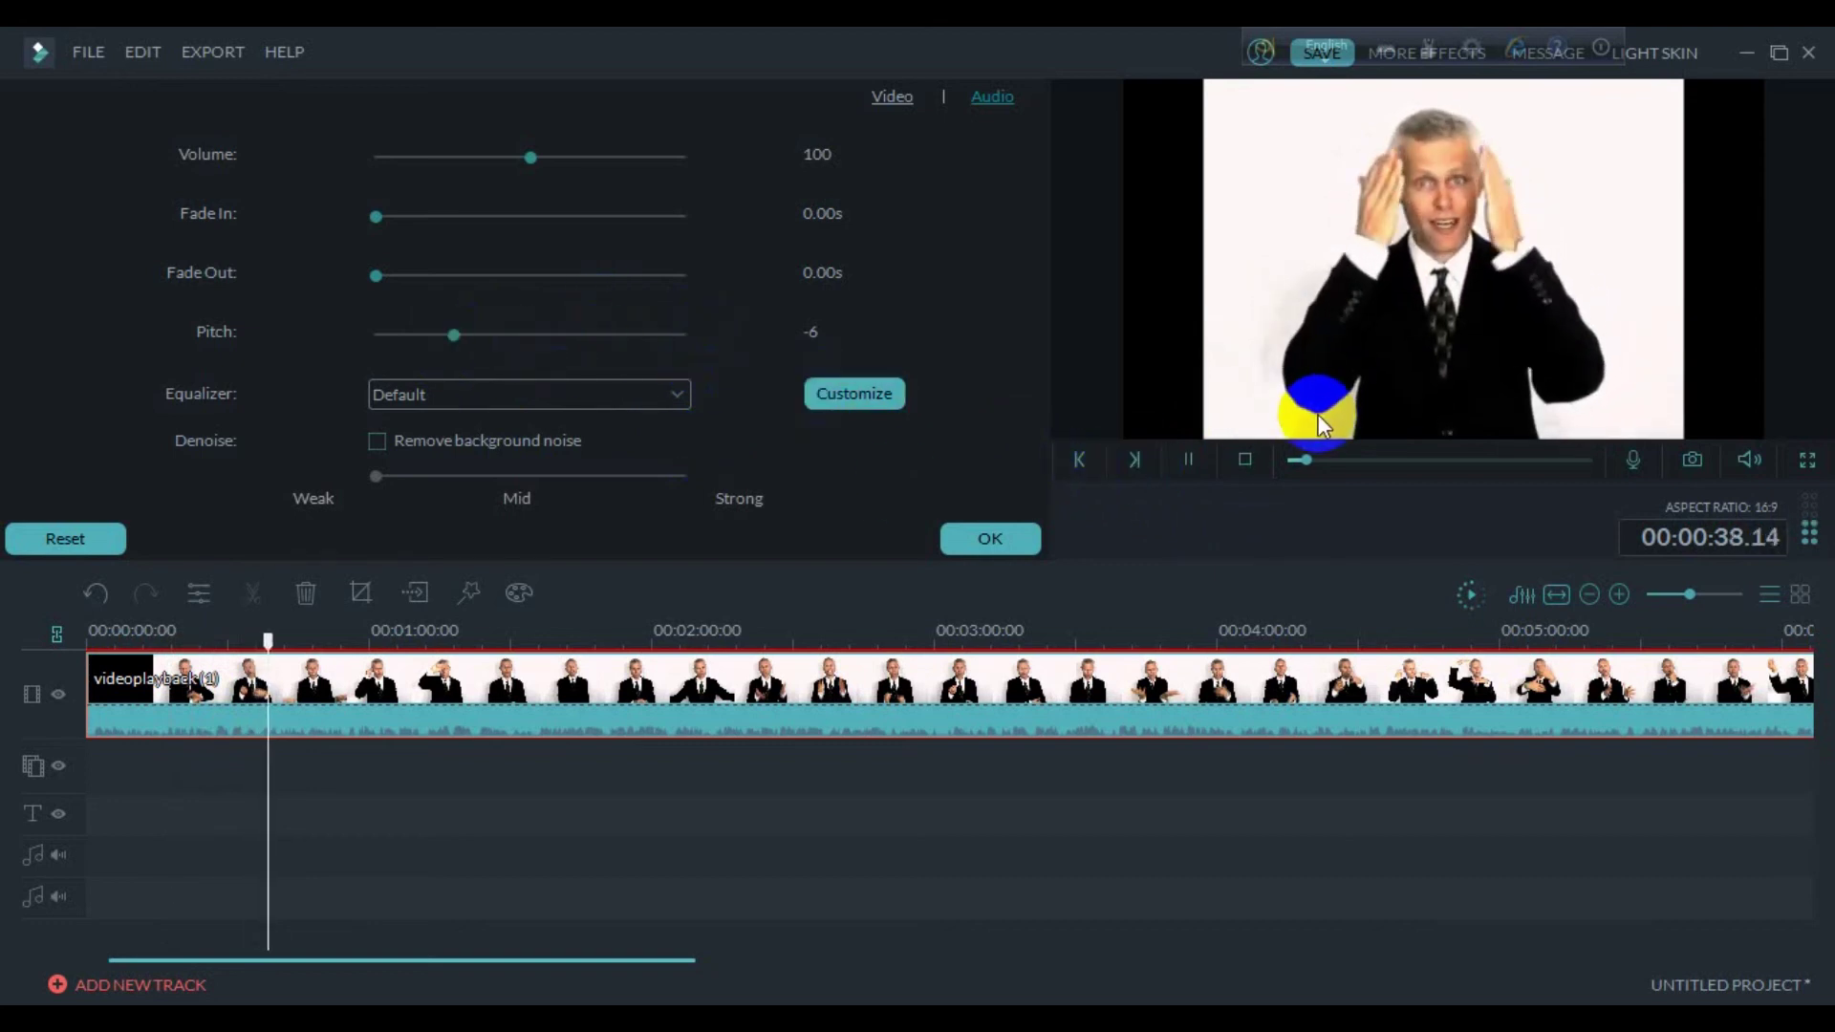
left_click(1188, 460)
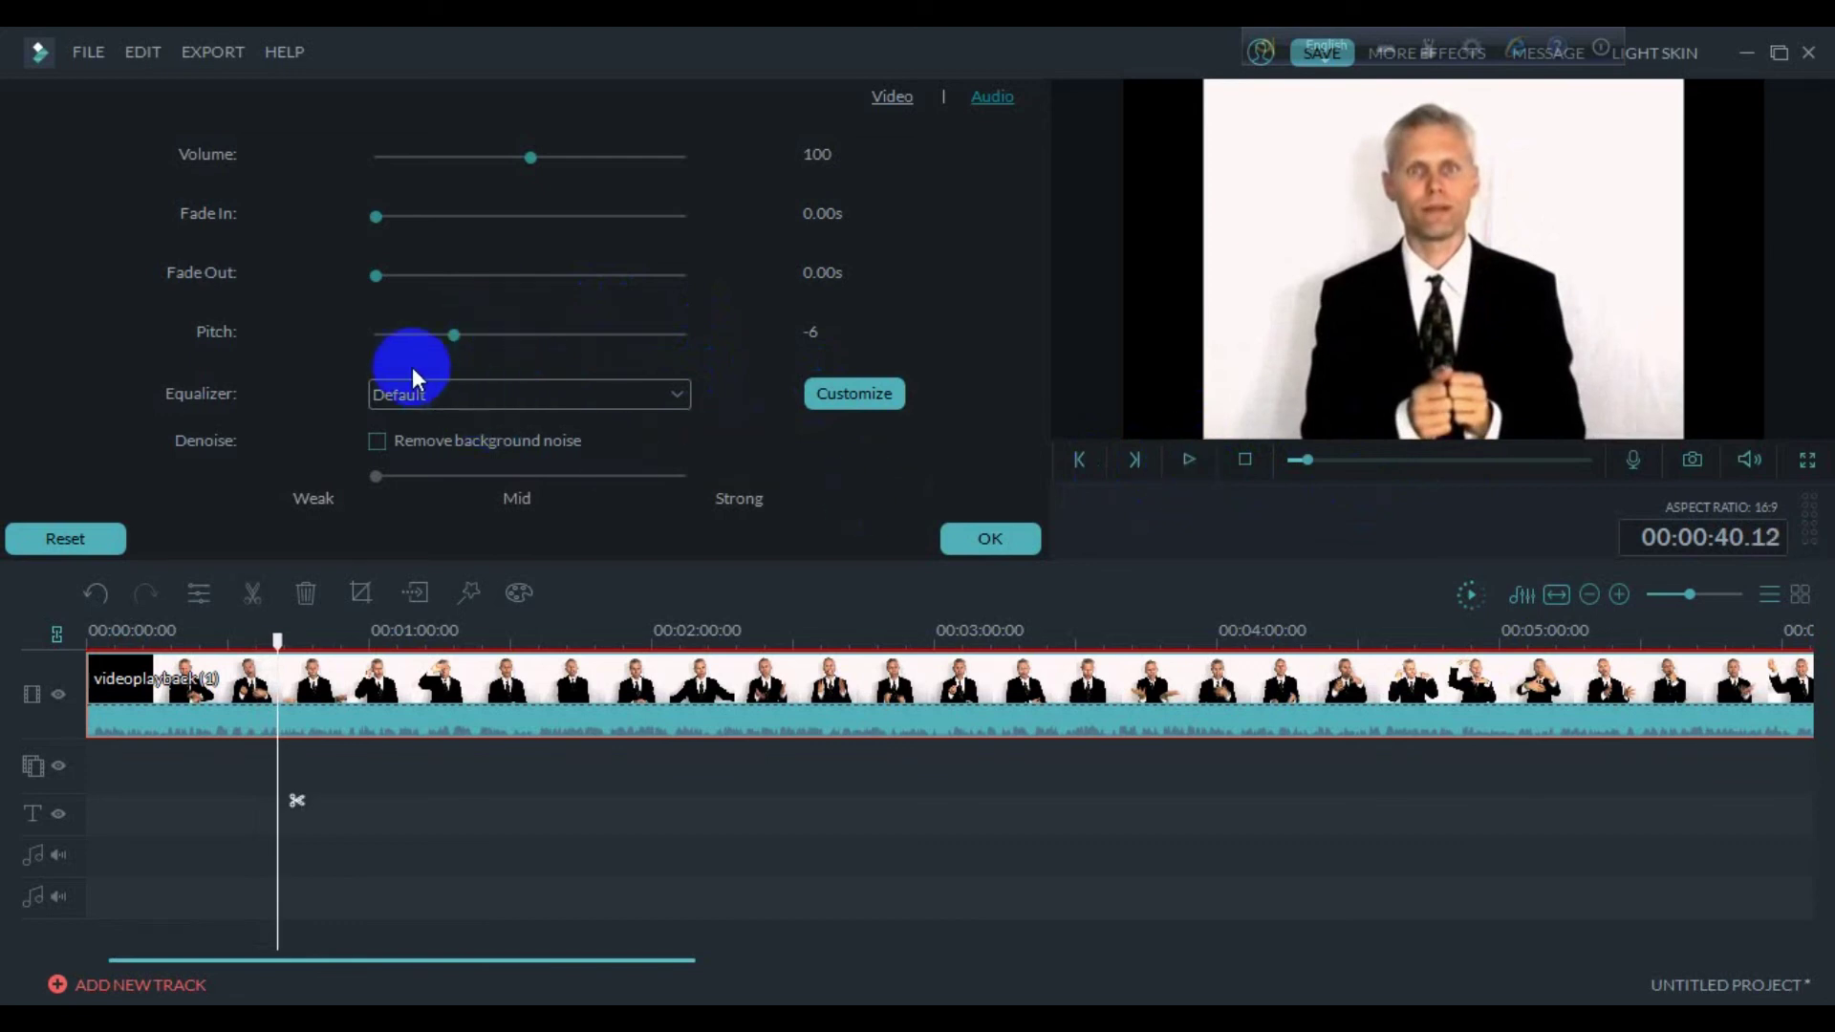
left_click_drag(396, 330, 376, 346)
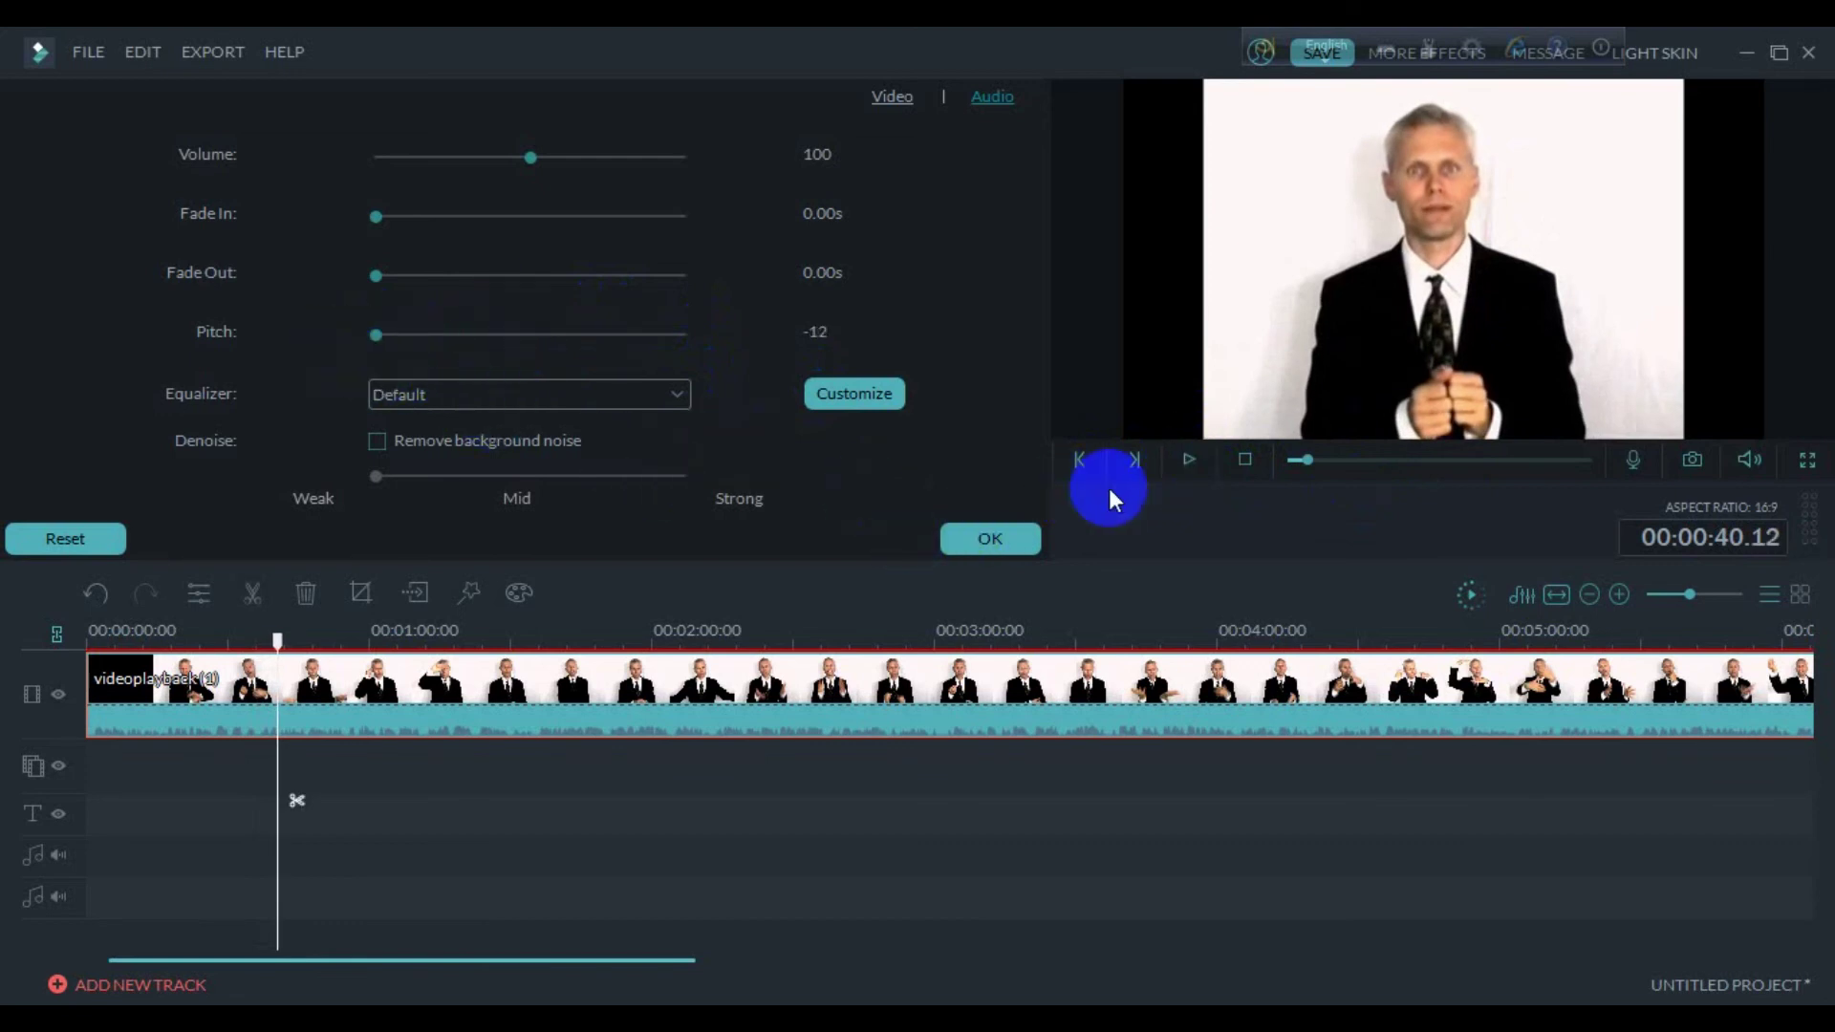
left_click(1185, 465)
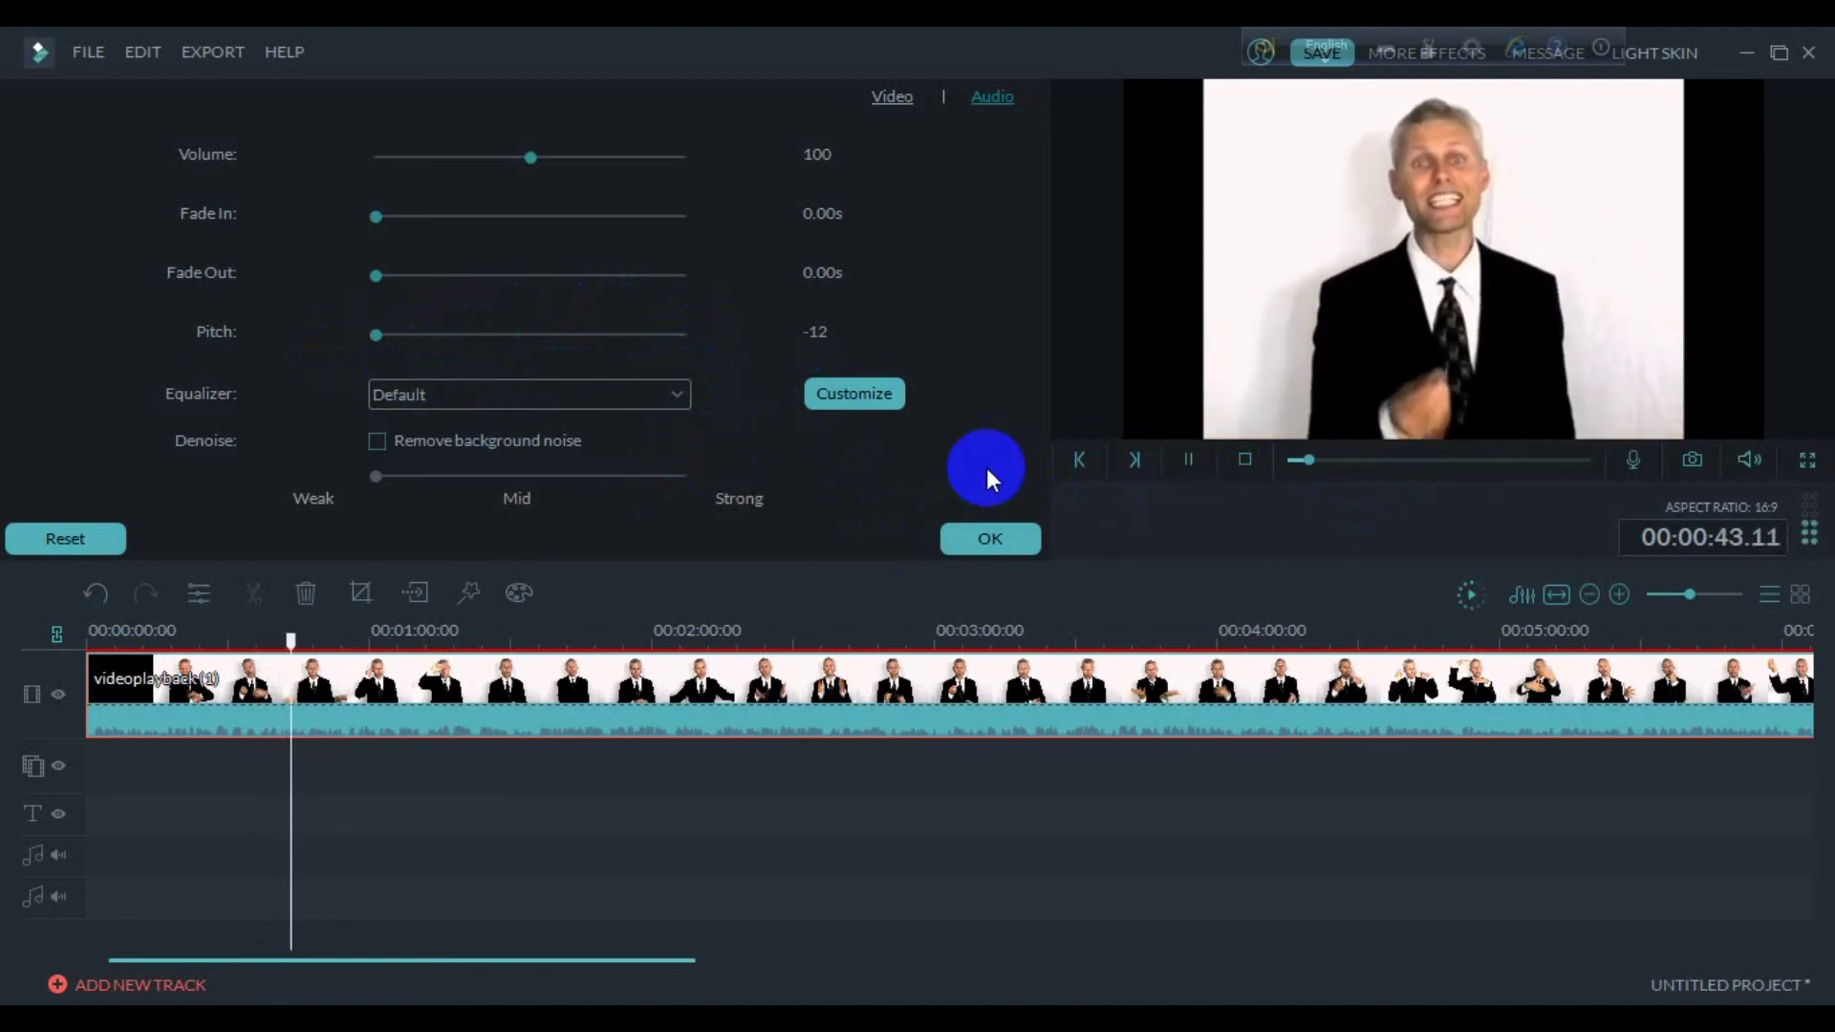
left_click_drag(534, 346, 525, 334)
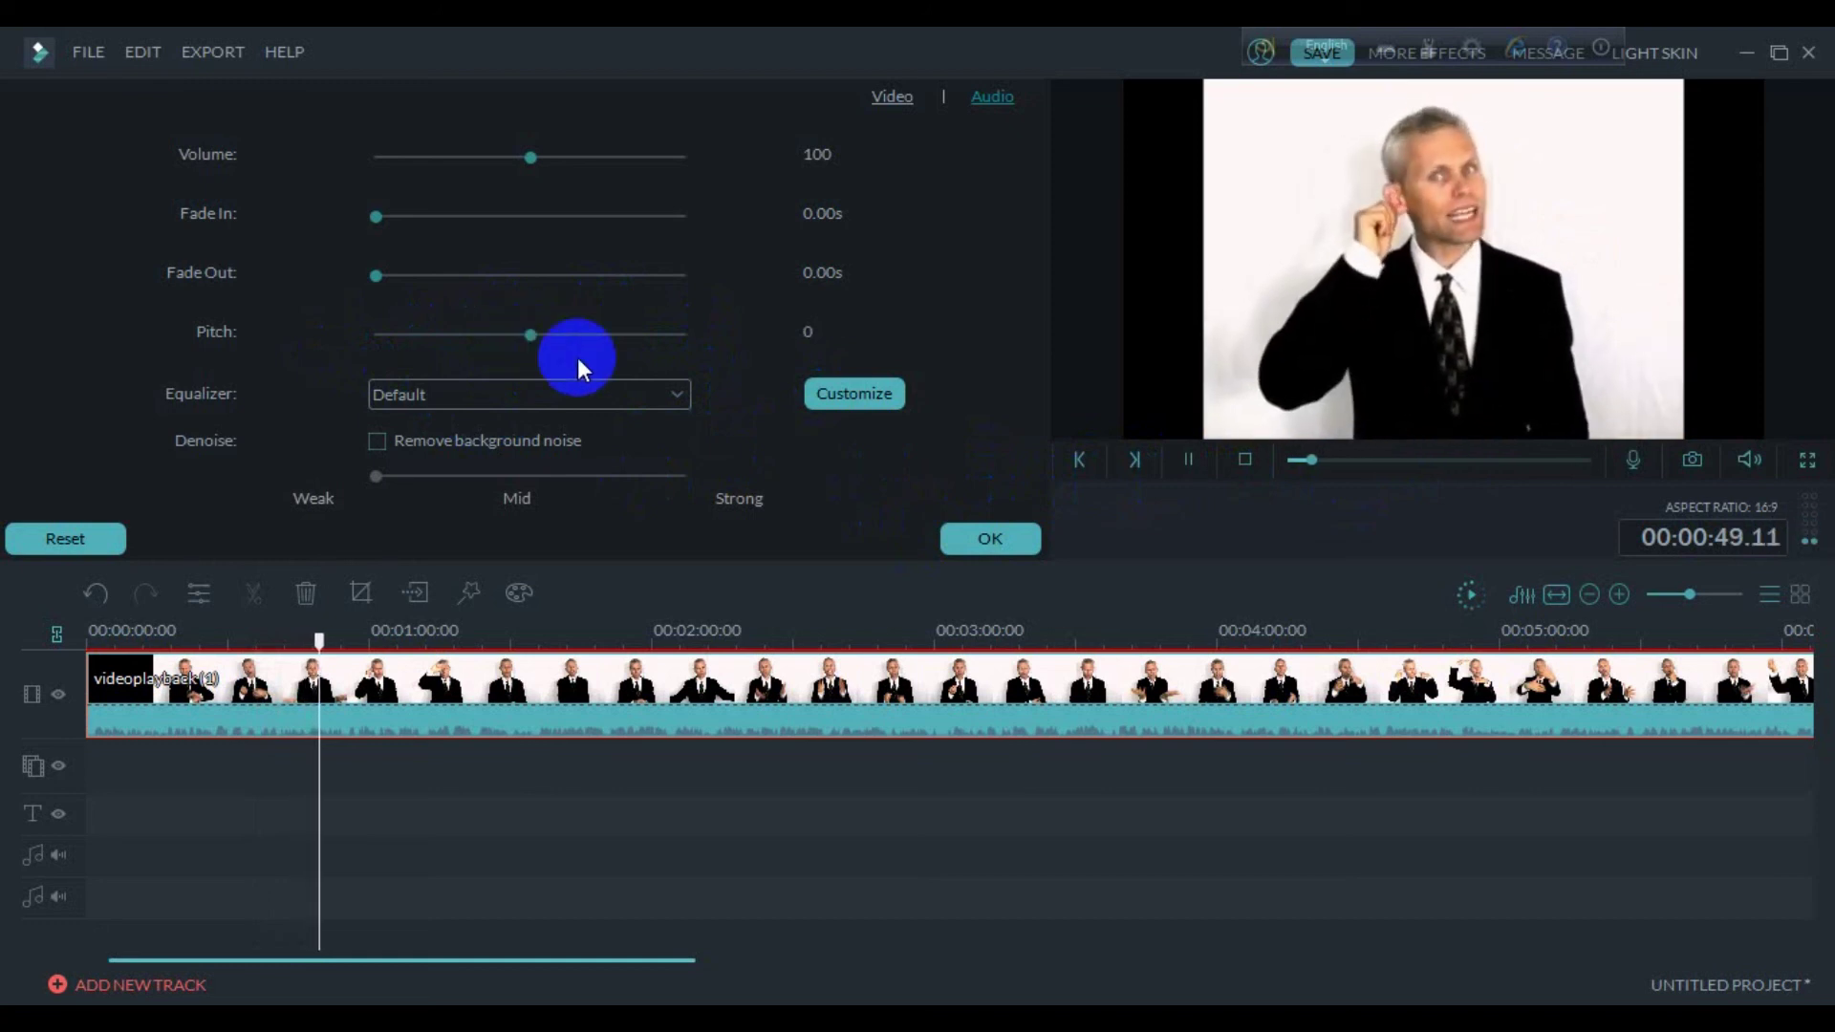
left_click(1191, 464)
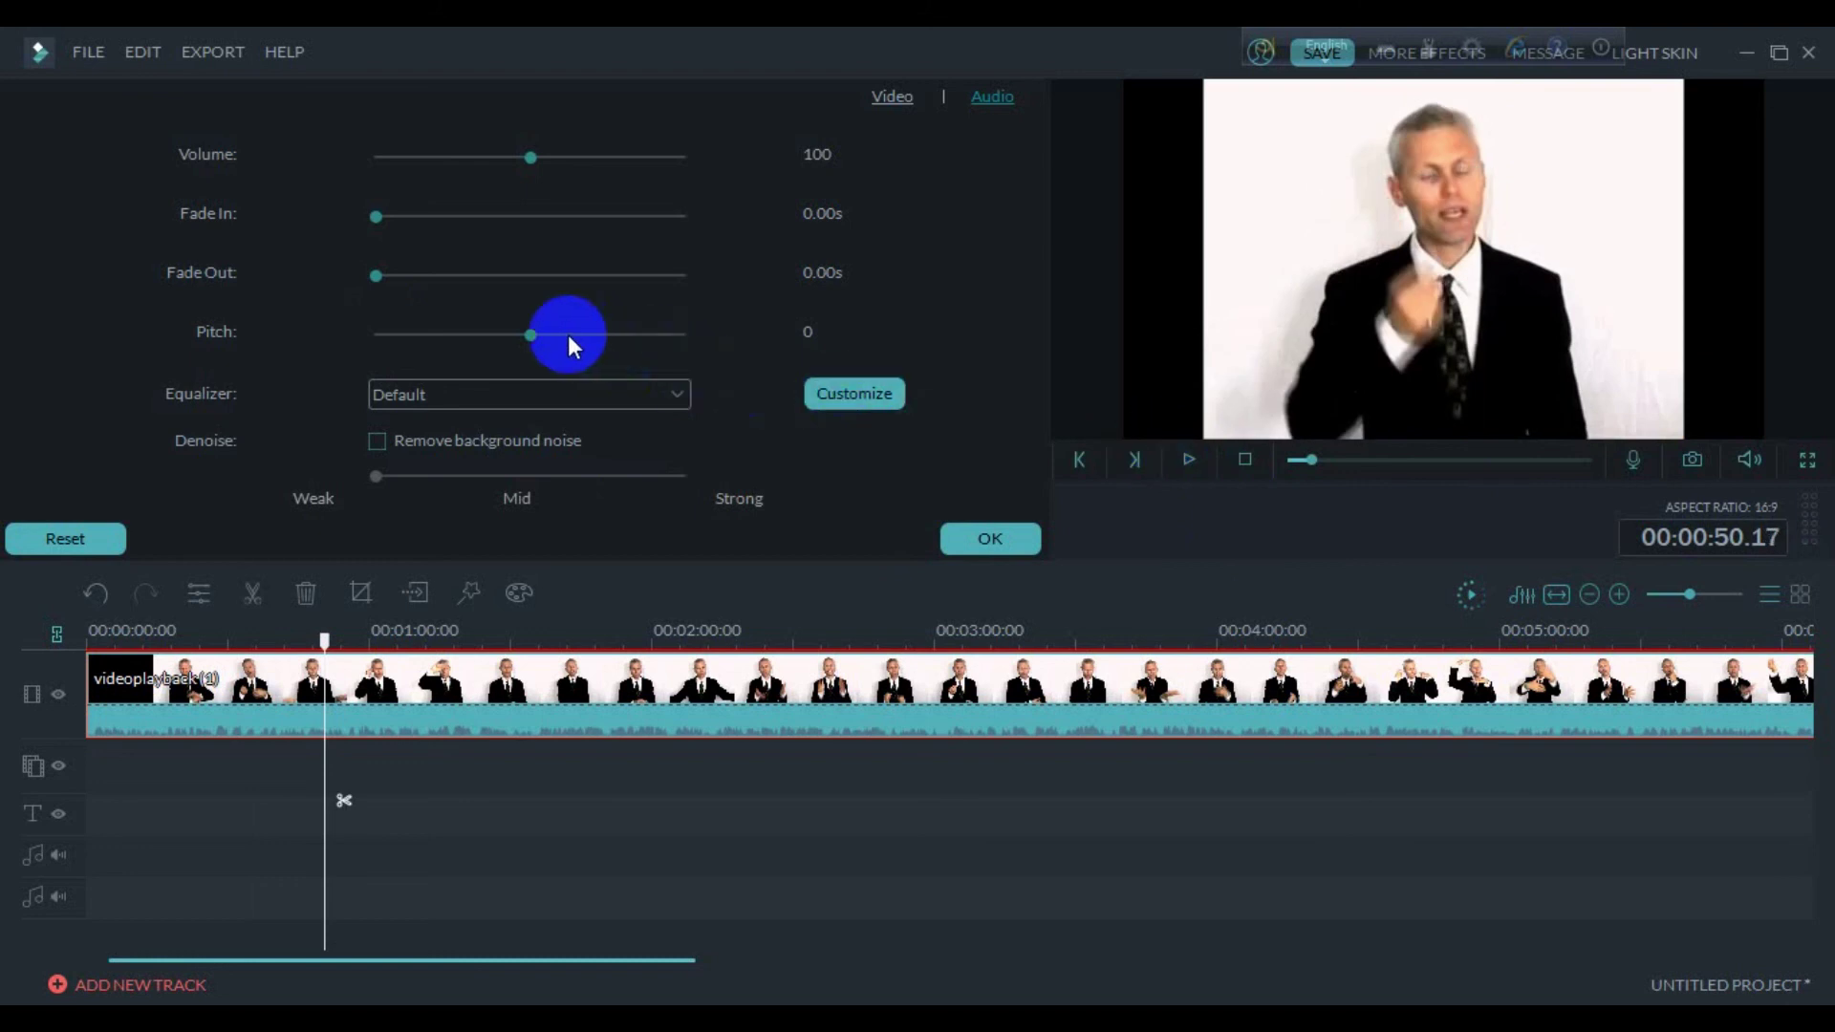
Set the clip's pitch to 7 and preview the changed voice
left_click(622, 336)
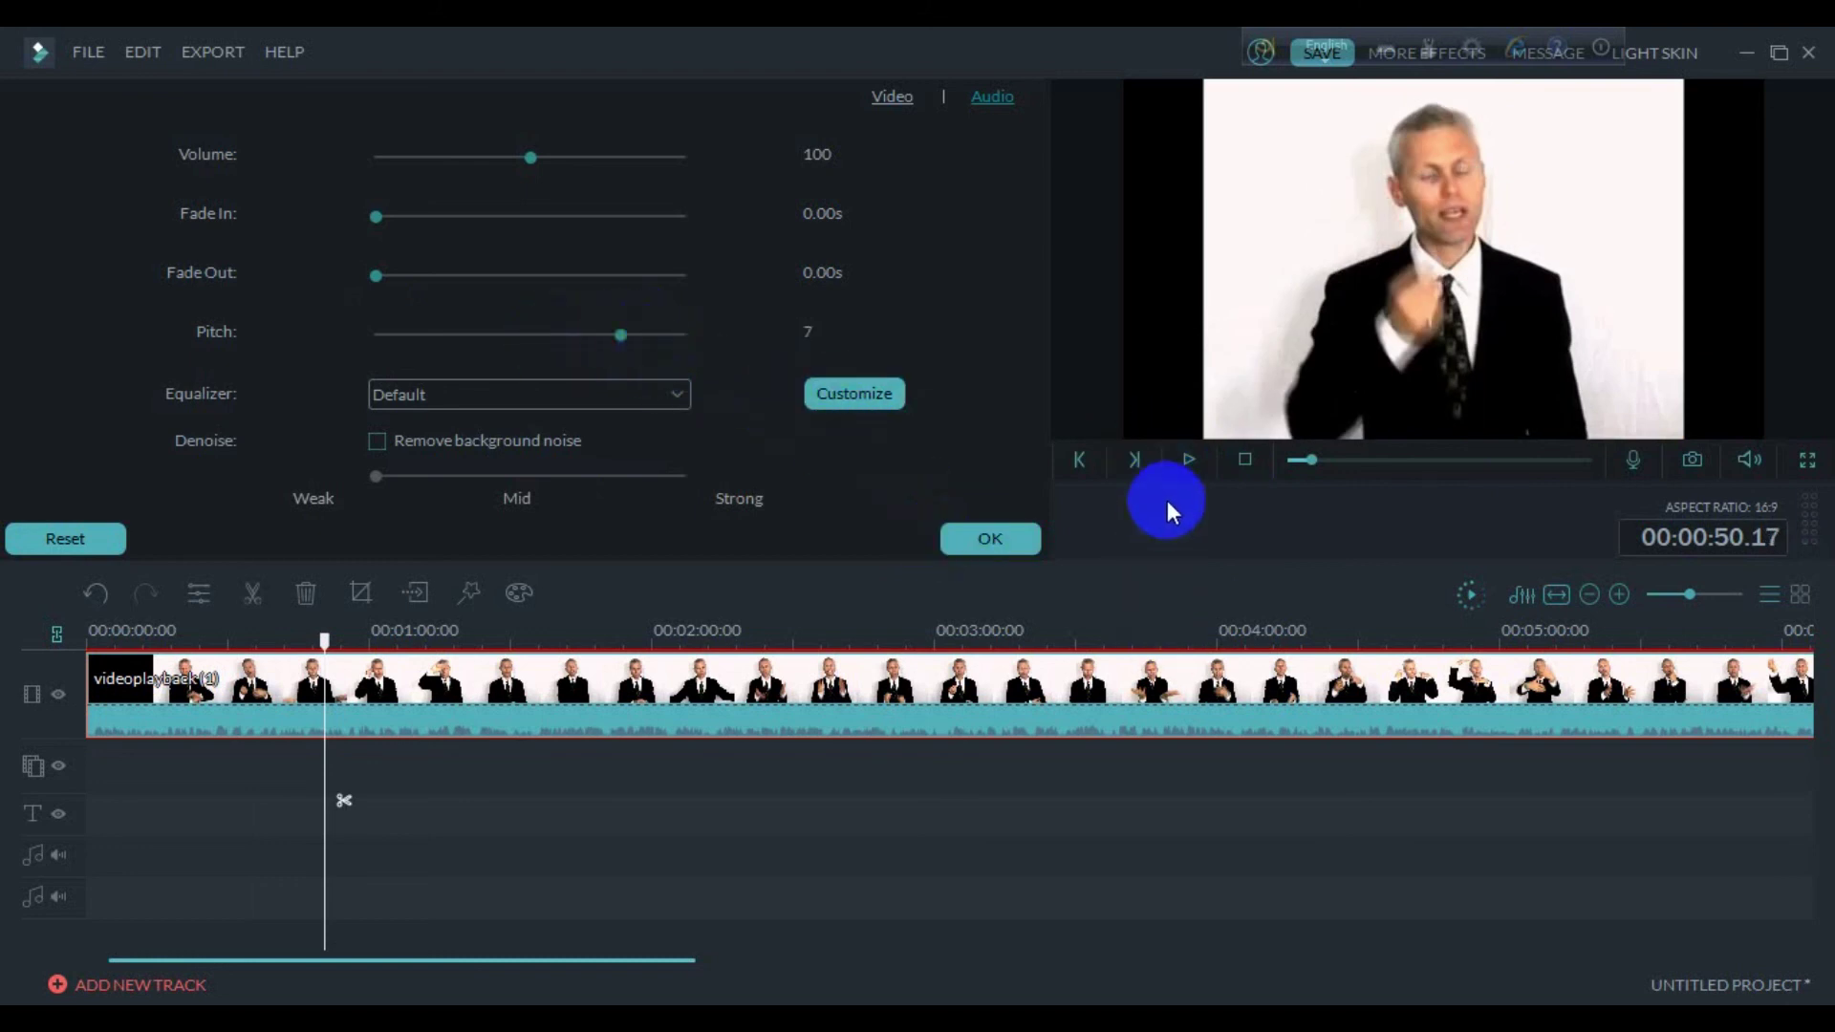
left_click(1189, 461)
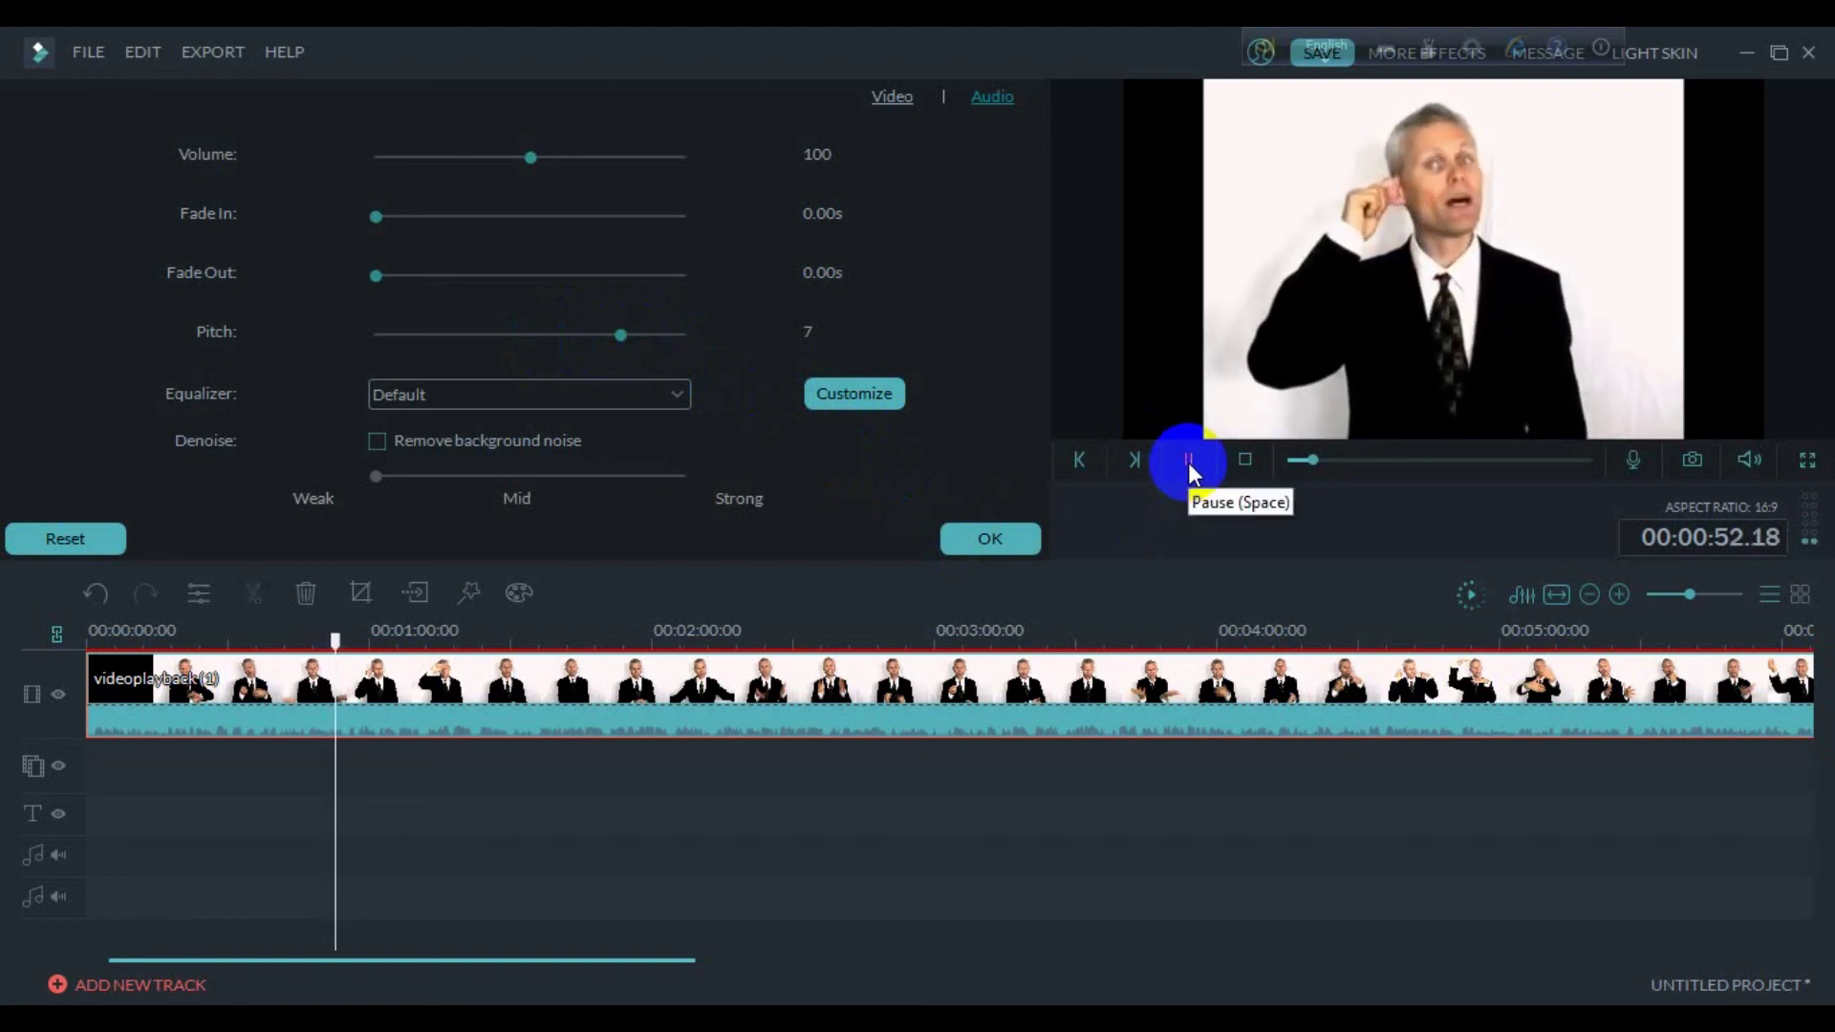
left_click(1190, 467)
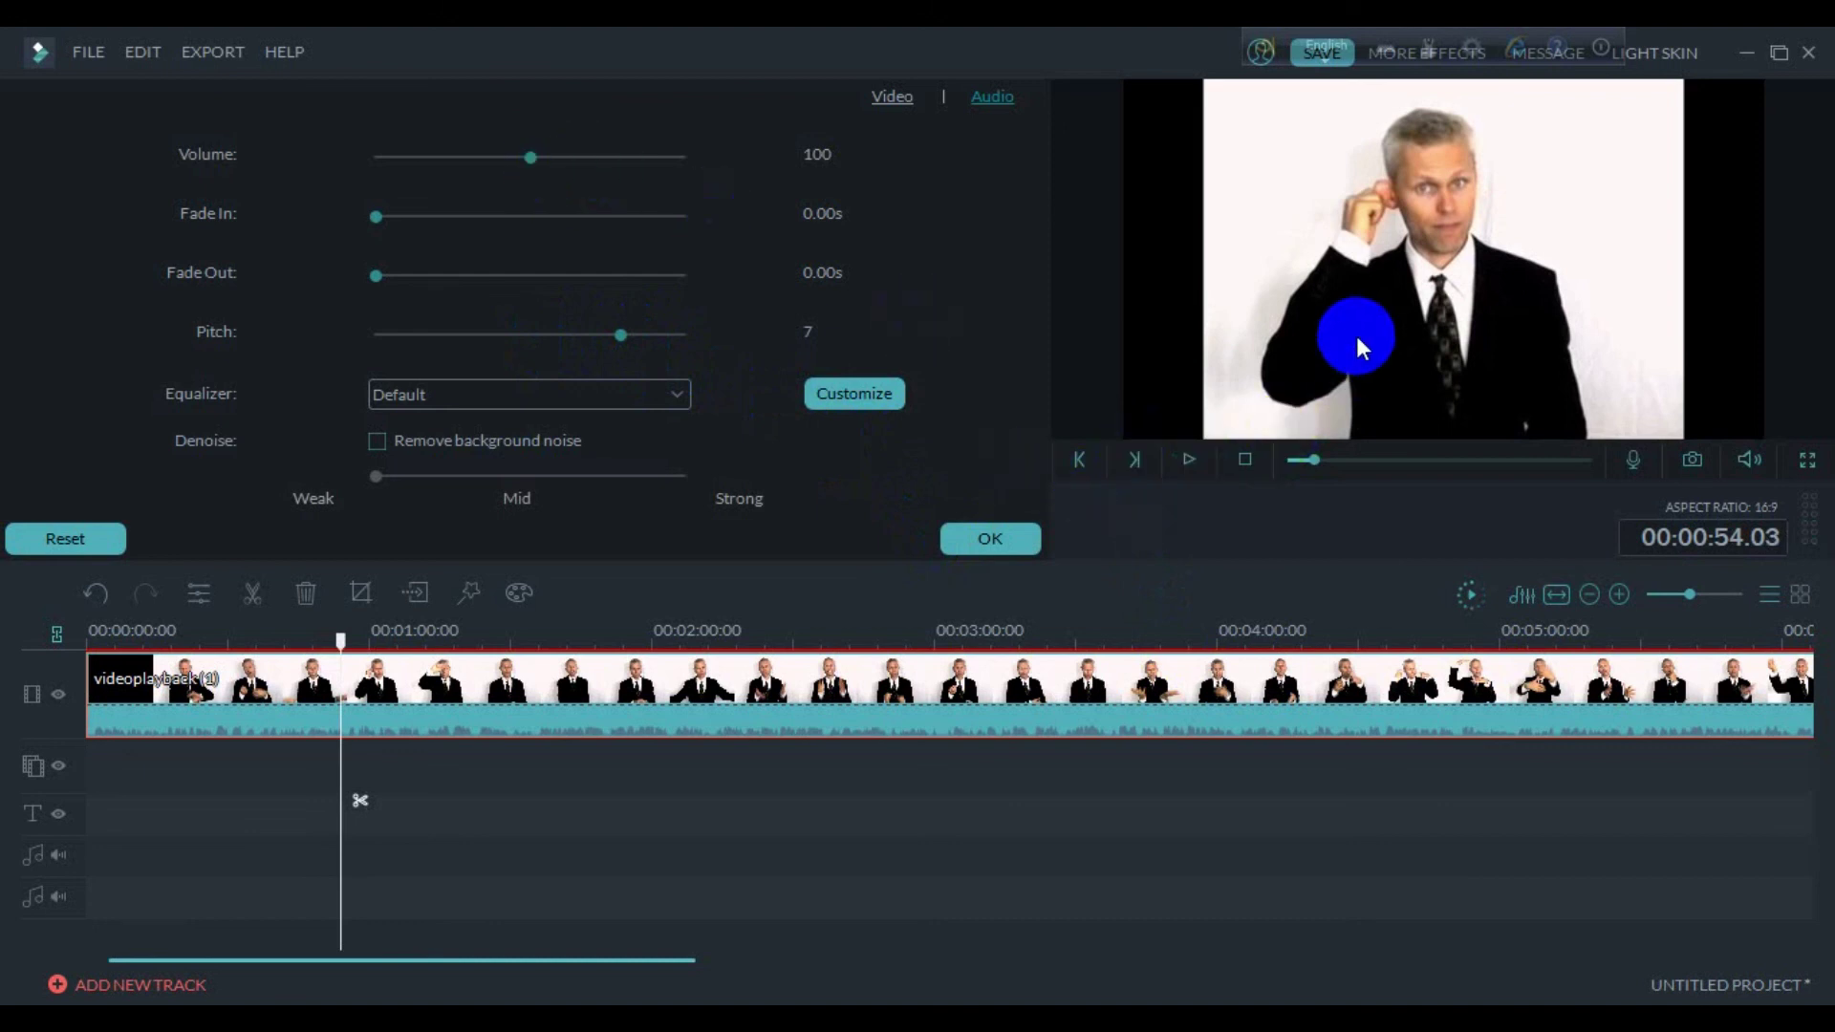
Set the clip's volume to 200, preview the sound and apply the audio settings
left_click_drag(532, 160, 973, 176)
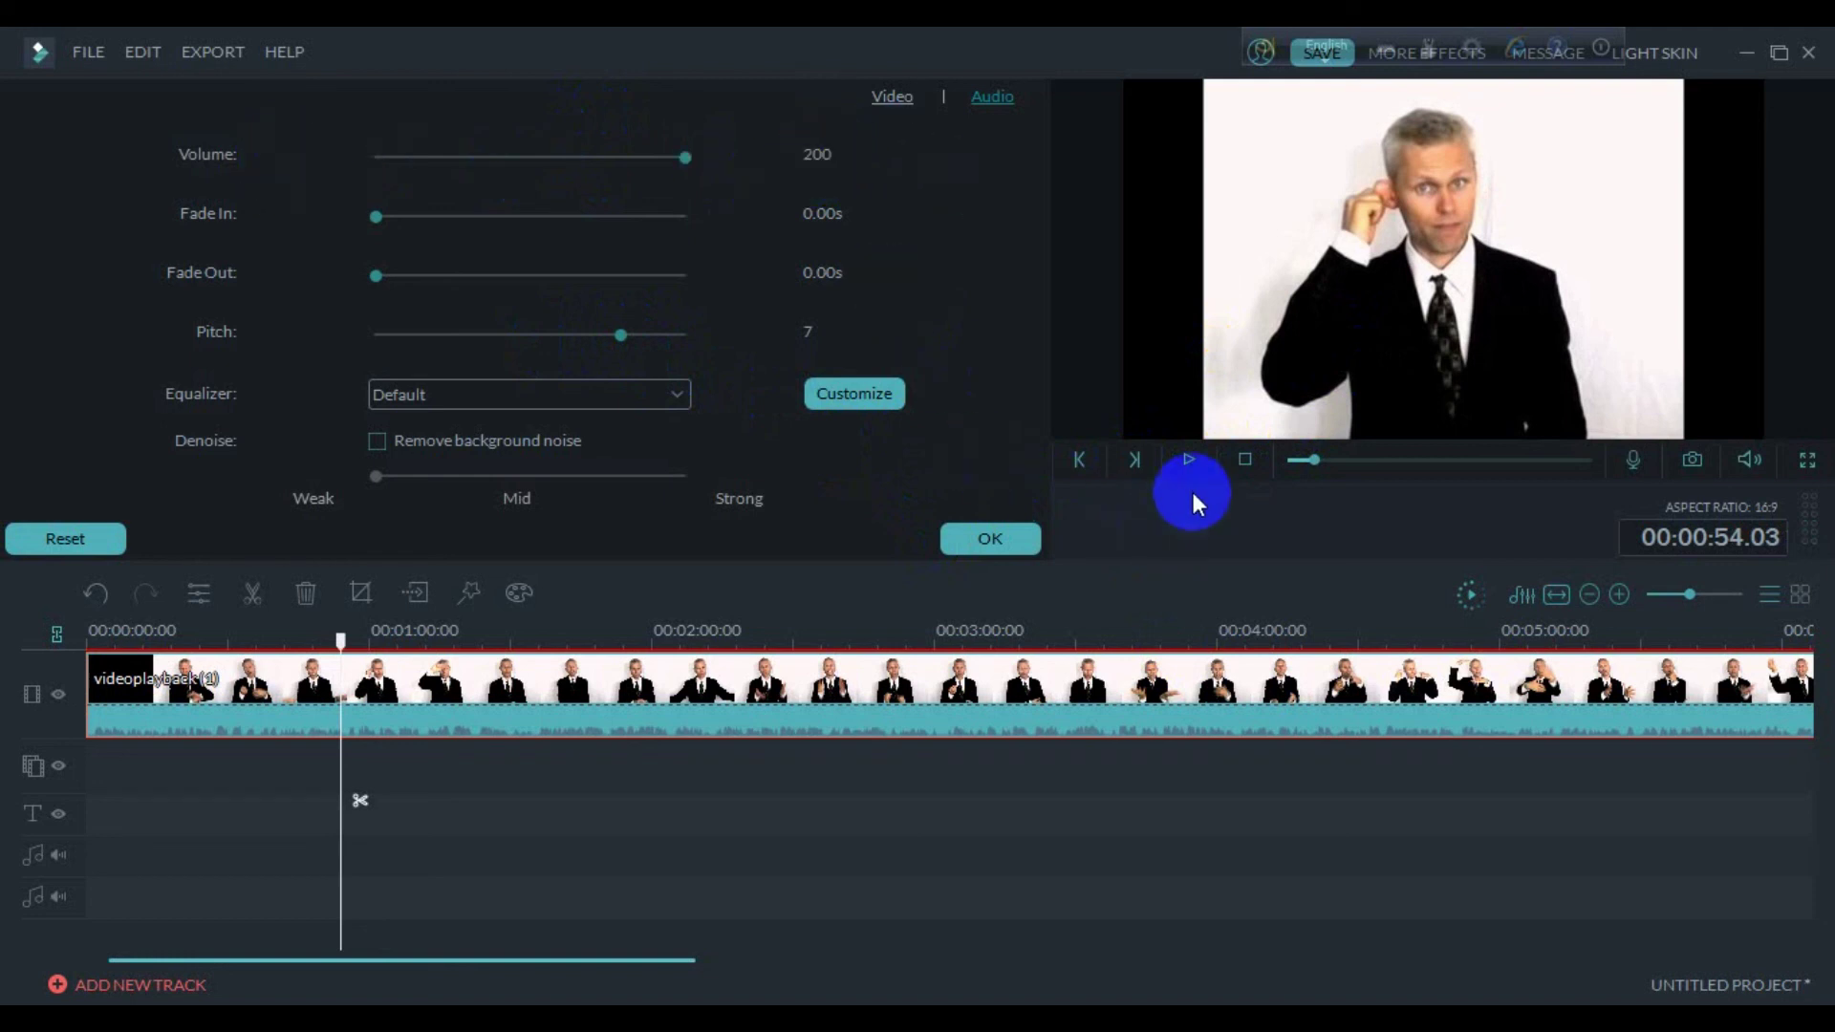
left_click(1191, 459)
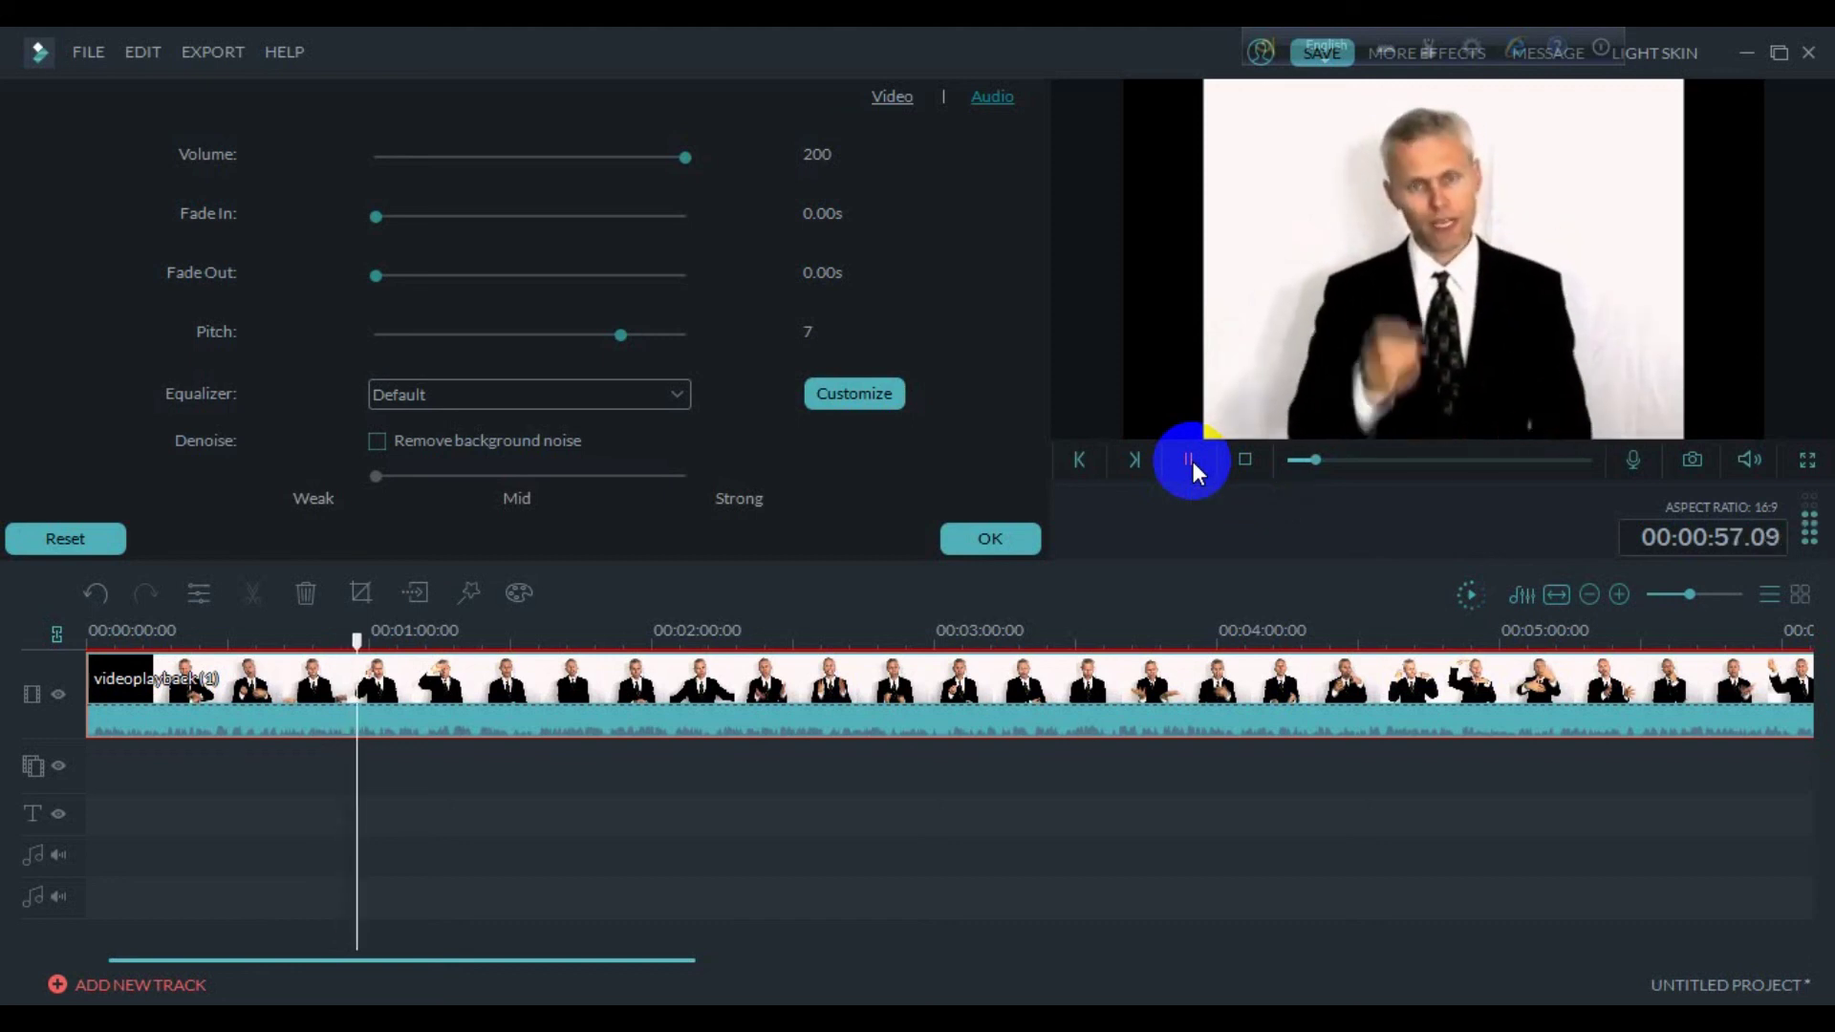
left_click(1032, 538)
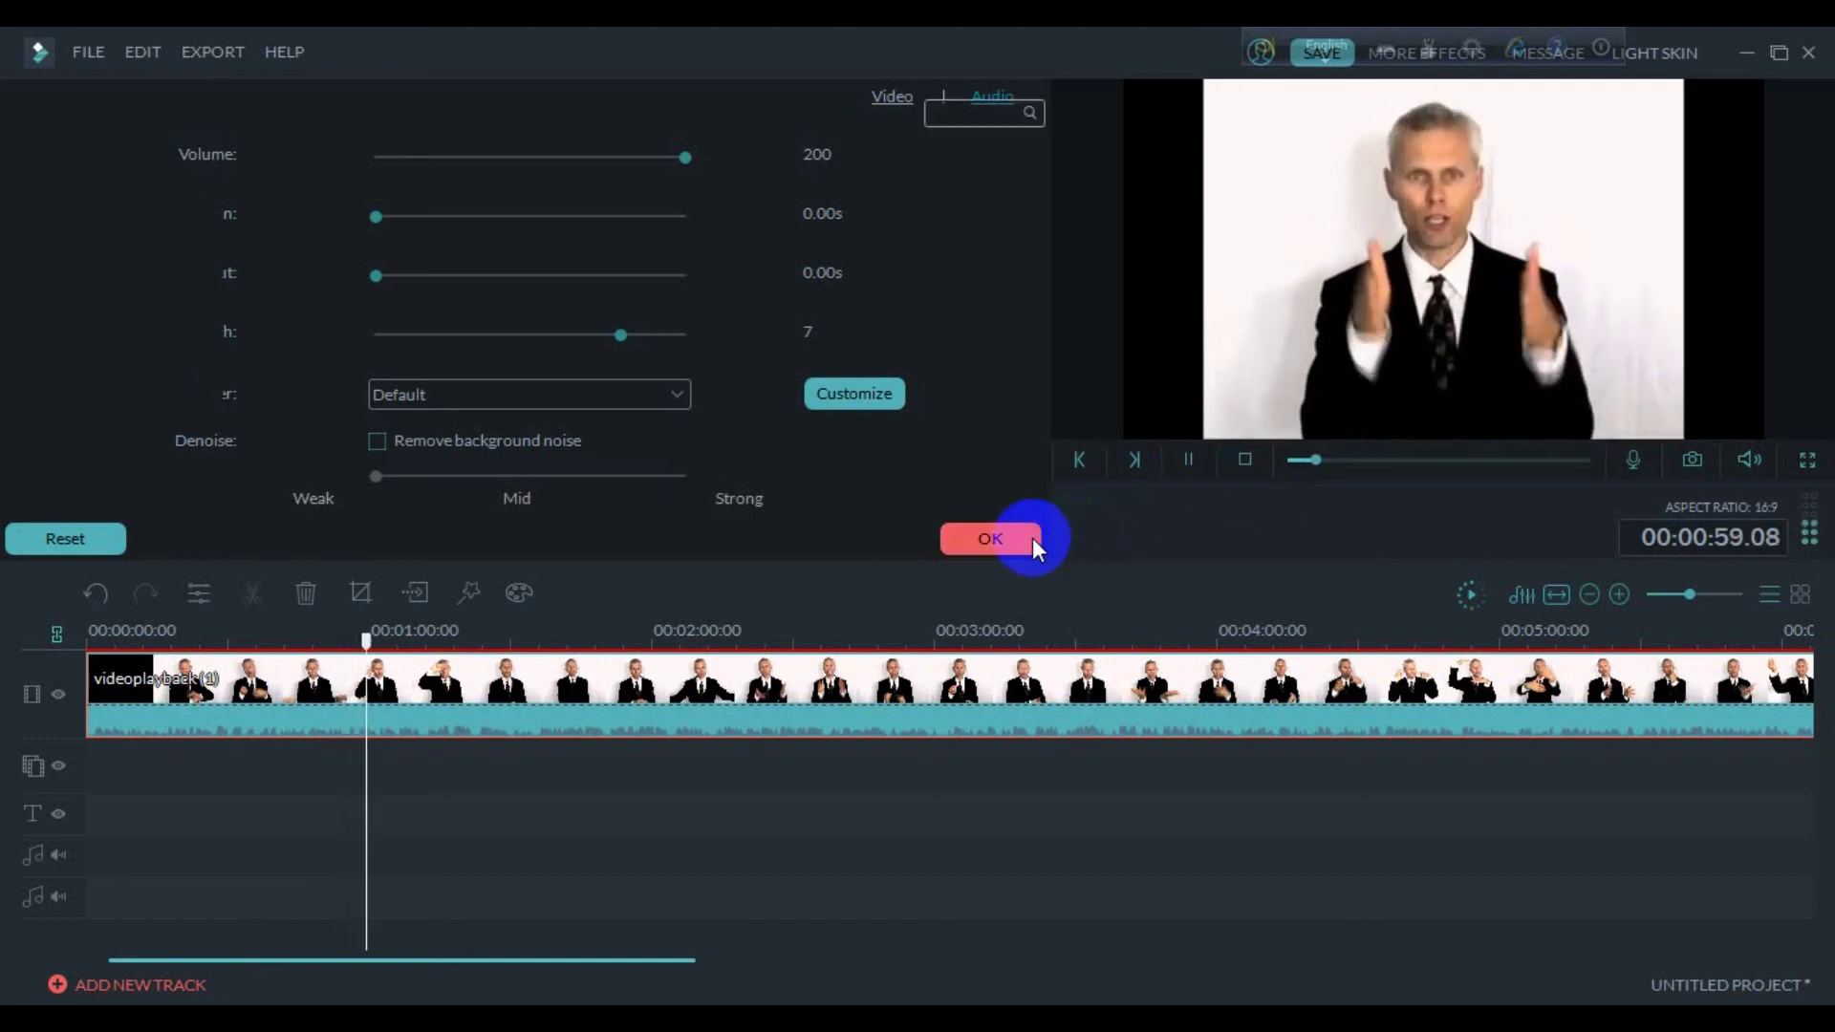
left_click(1190, 464)
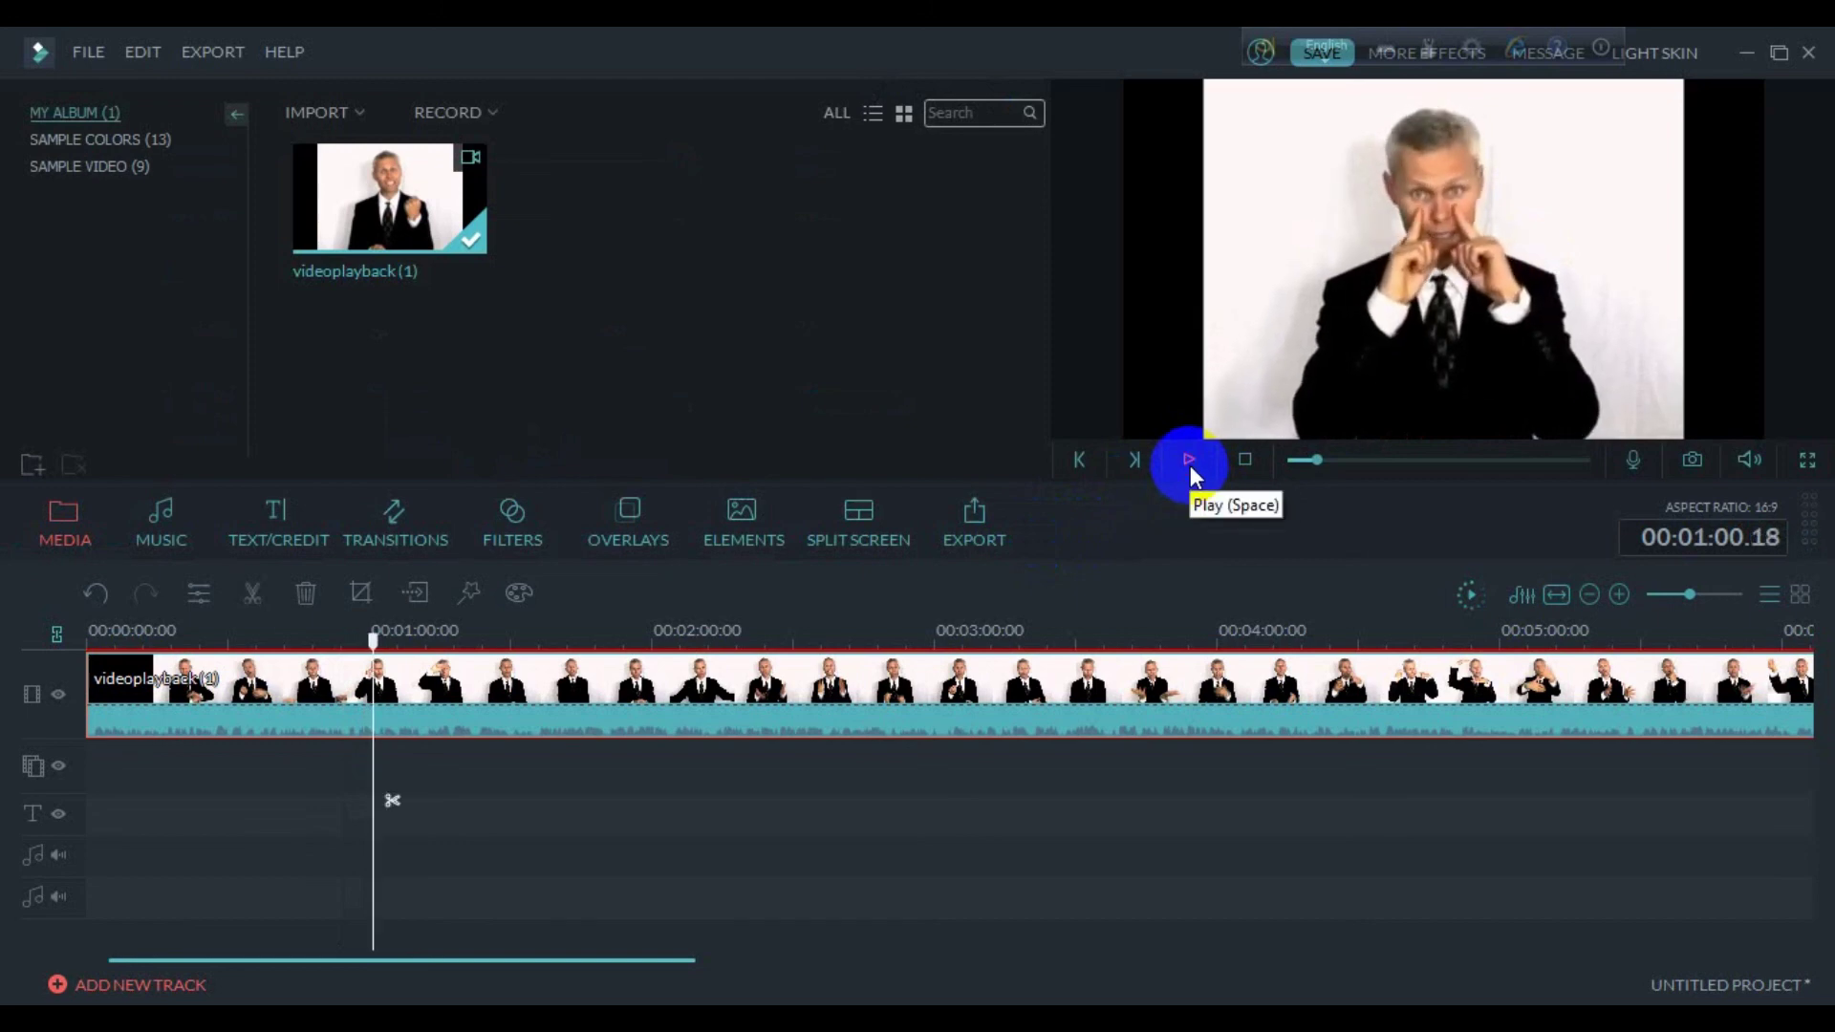